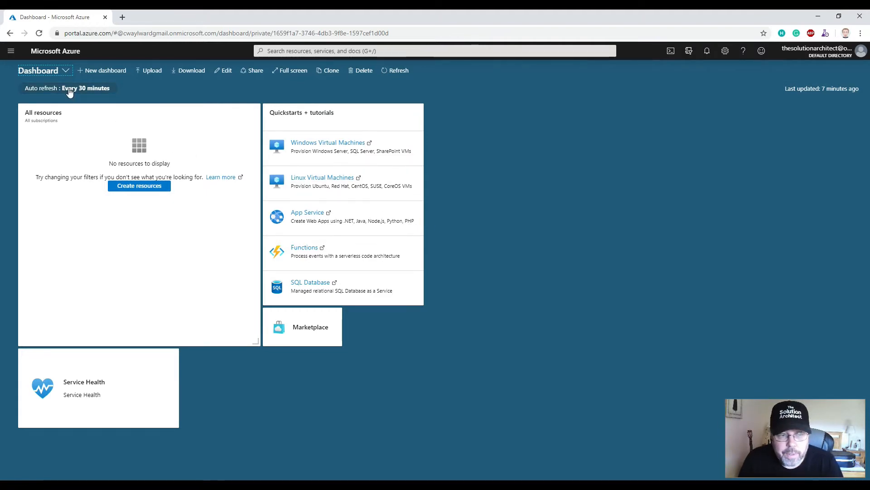
# Find Azure SQL among the database services and start creating an Azure SQL resource.
pyautogui.click(11, 50)
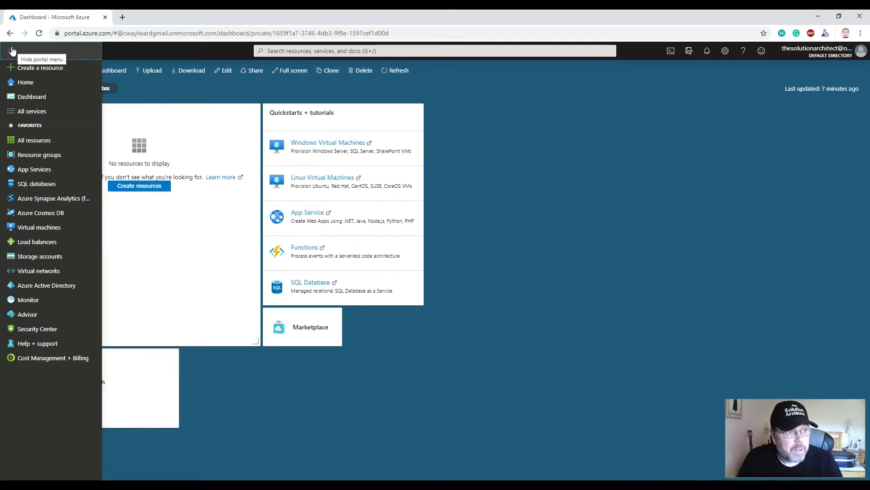
pyautogui.click(30, 112)
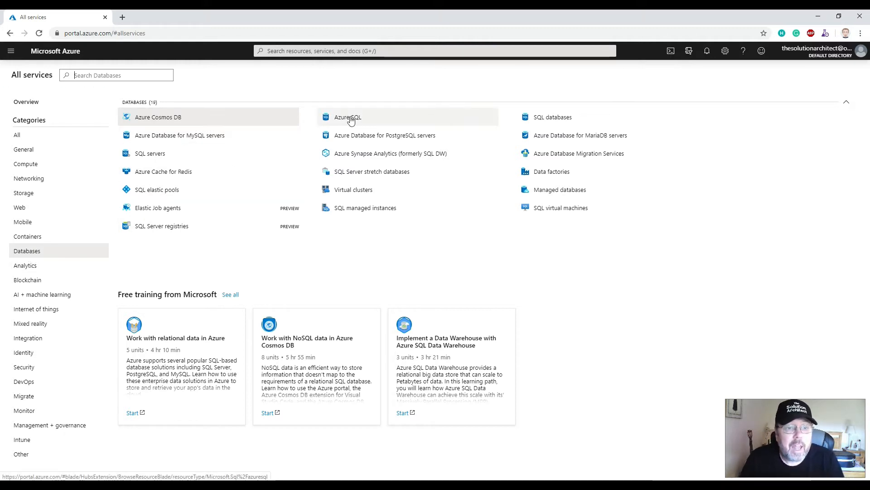
pyautogui.moveTo(350, 120)
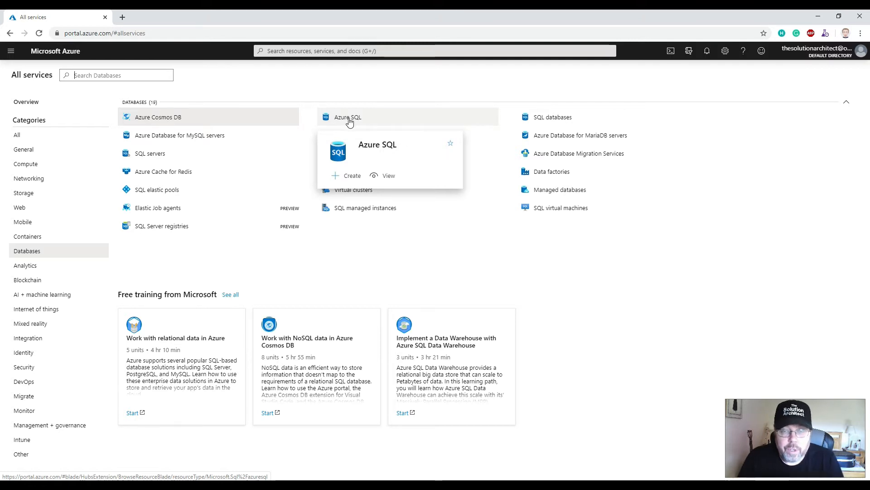
pyautogui.click(349, 121)
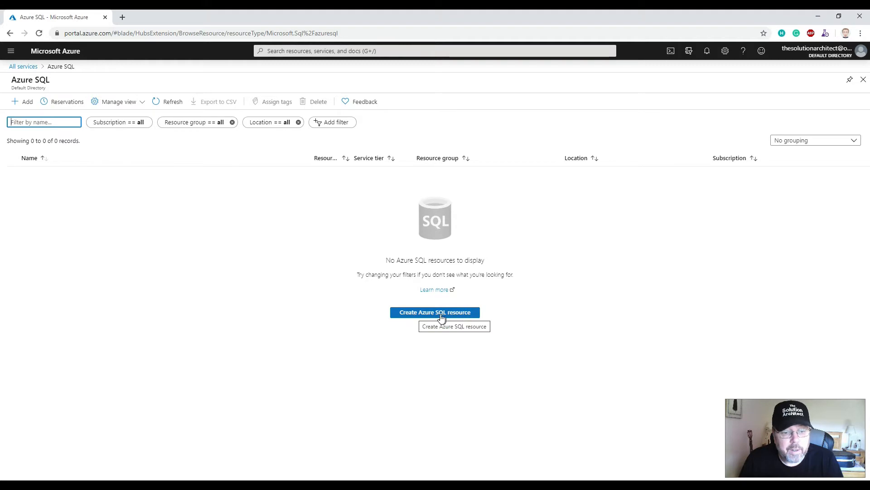
pyautogui.click(468, 315)
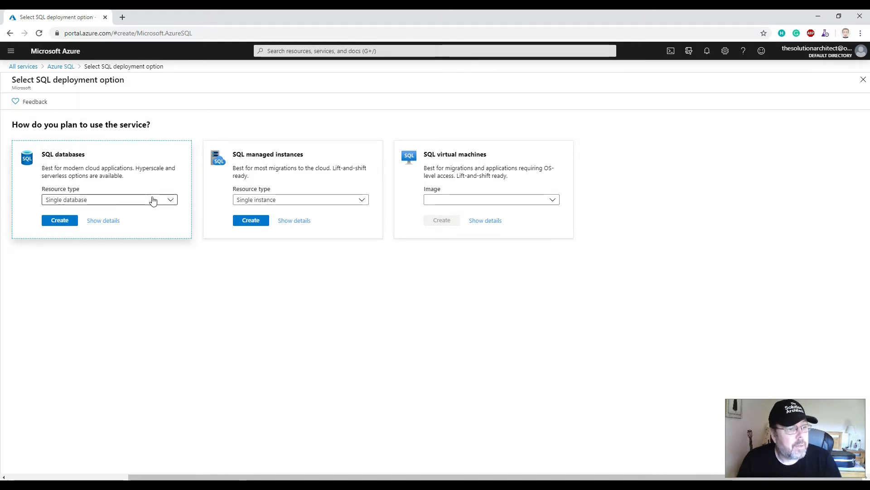
# Choose Single database as the SQL databases resource type and start its creation.
pyautogui.click(170, 203)
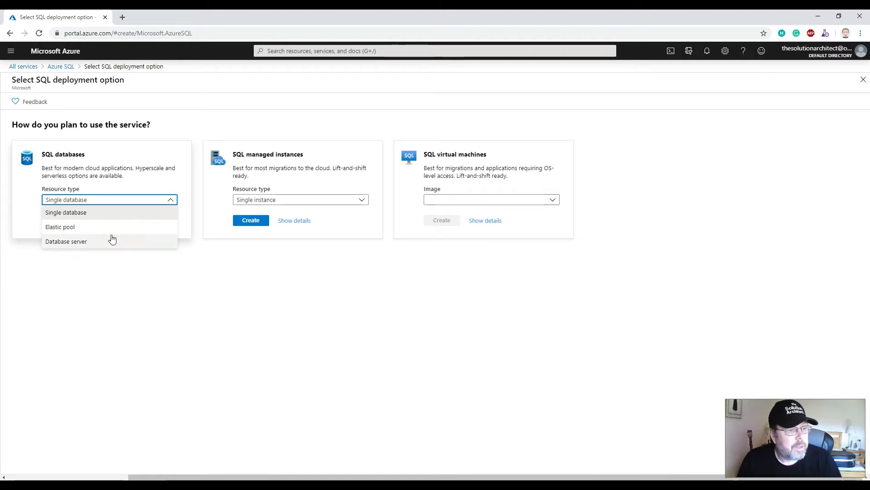
pyautogui.click(74, 215)
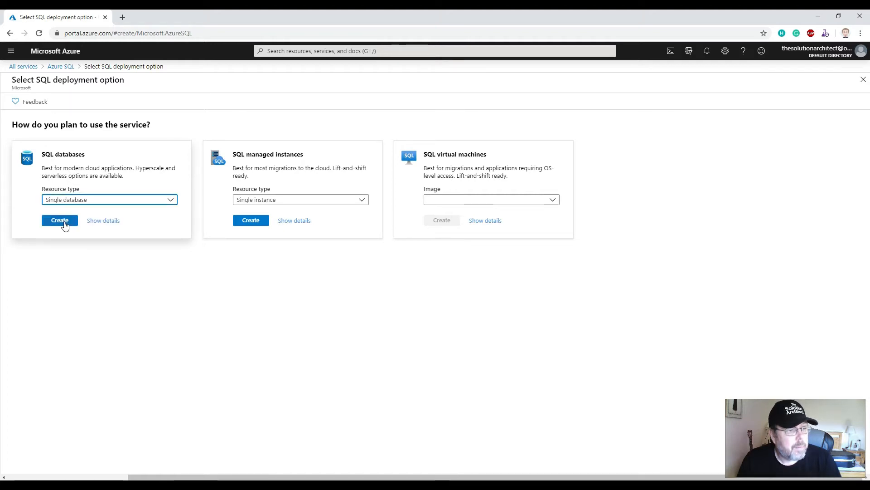
pyautogui.click(64, 222)
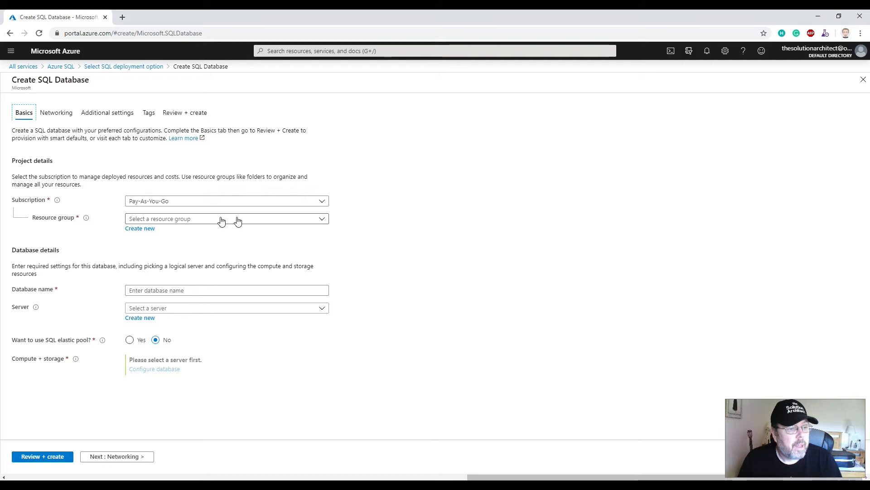
# Assign the database to the azuredatabasedemos resource group and name it architectdb.
pyautogui.click(323, 221)
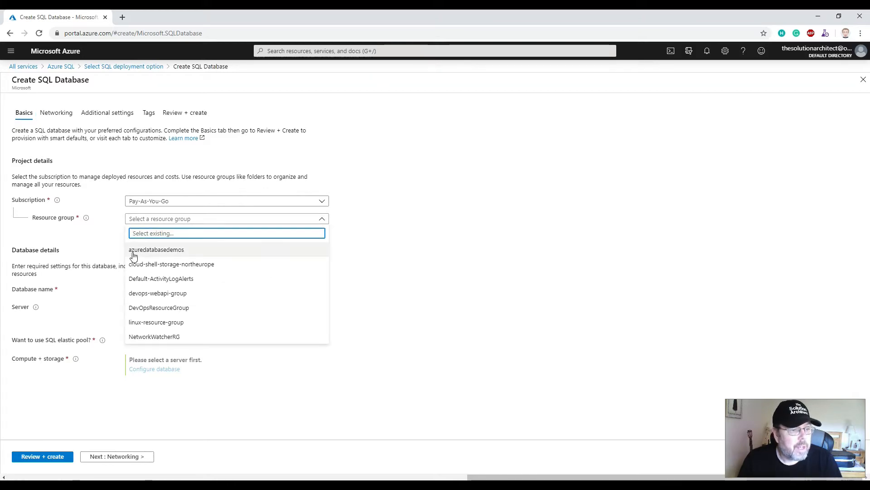
pyautogui.click(178, 251)
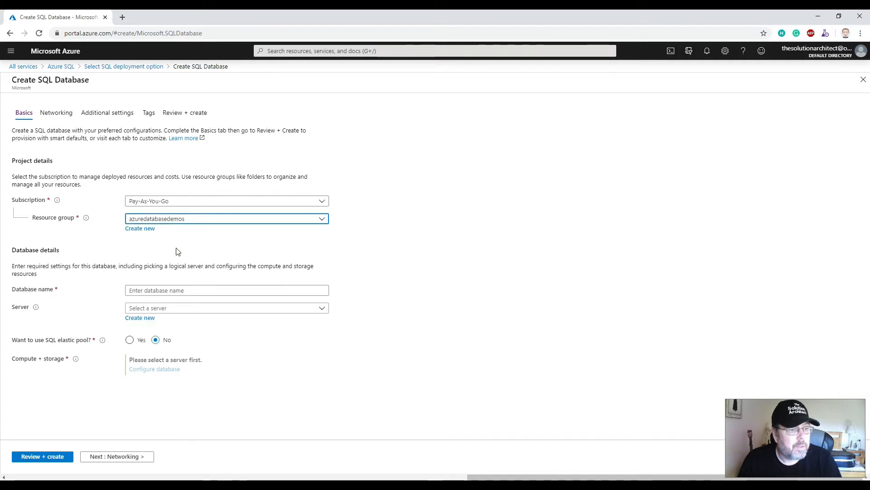
pyautogui.click(153, 291)
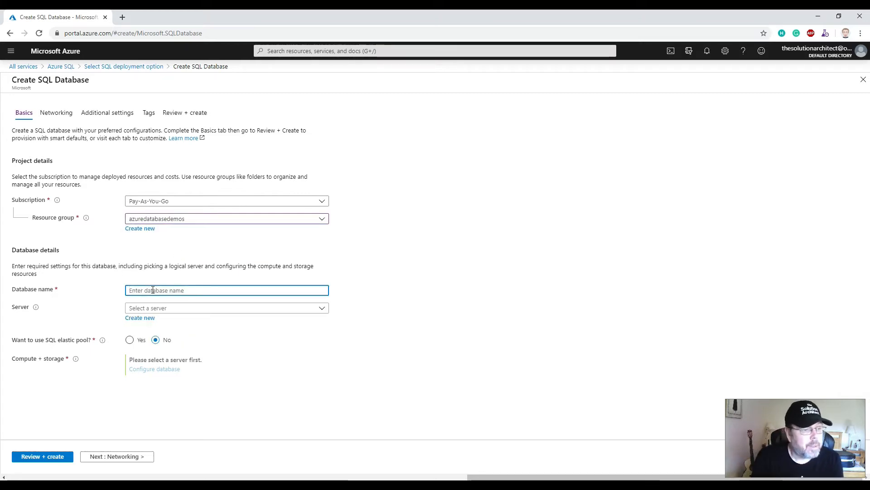
pyautogui.write('architectdb')
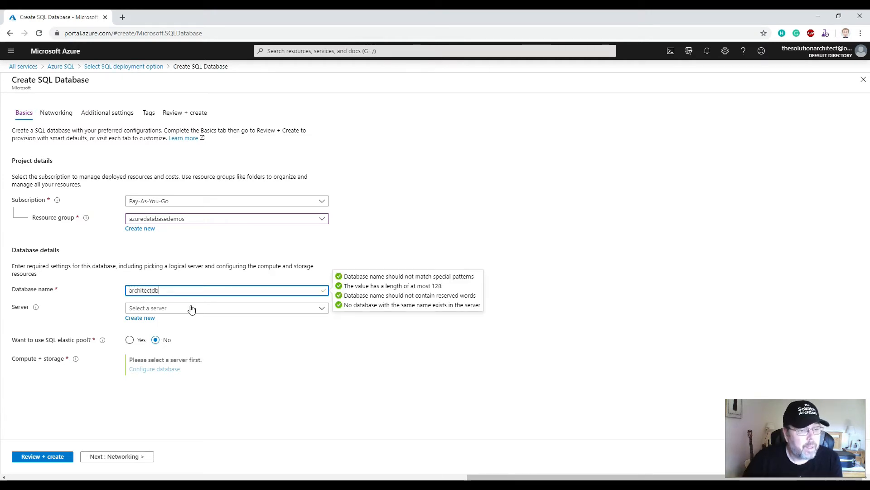
# Start a new server for the database and name it architectdbserver.
pyautogui.click(321, 309)
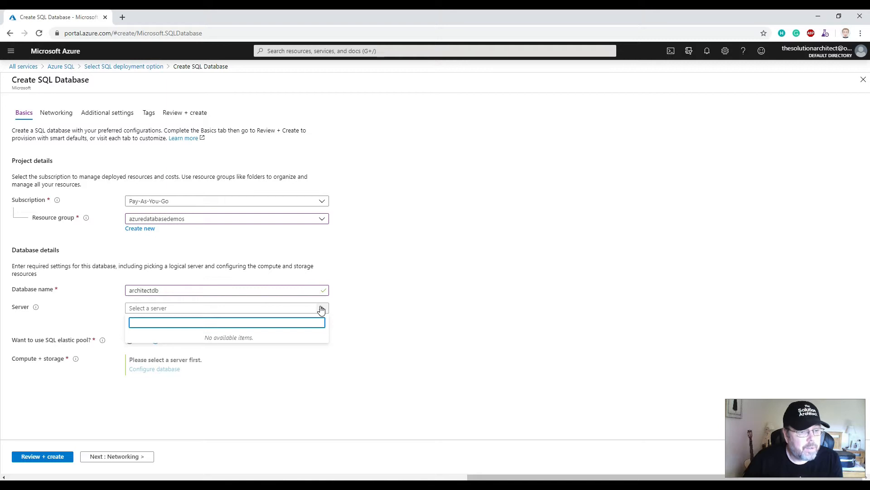
pyautogui.click(321, 308)
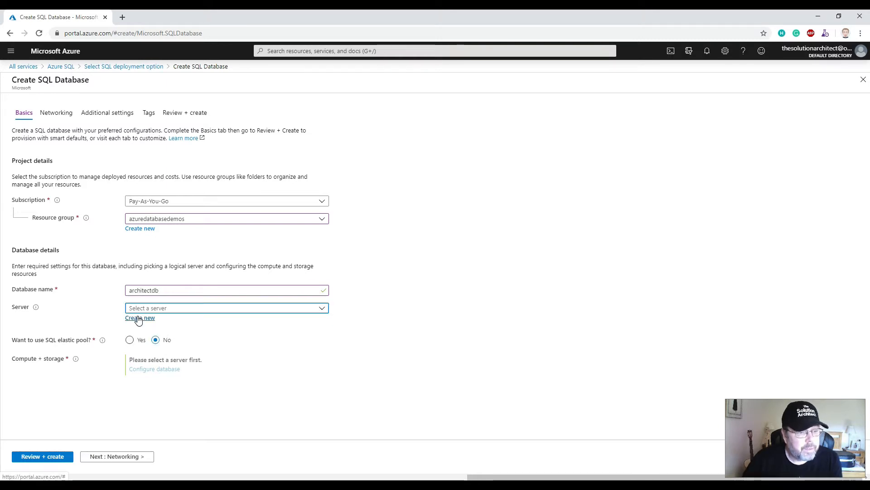
pyautogui.click(139, 318)
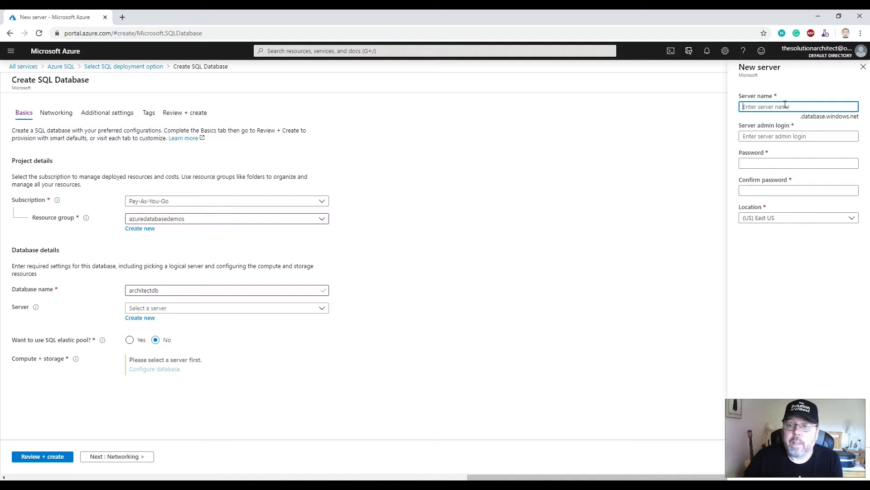
pyautogui.write('archite')
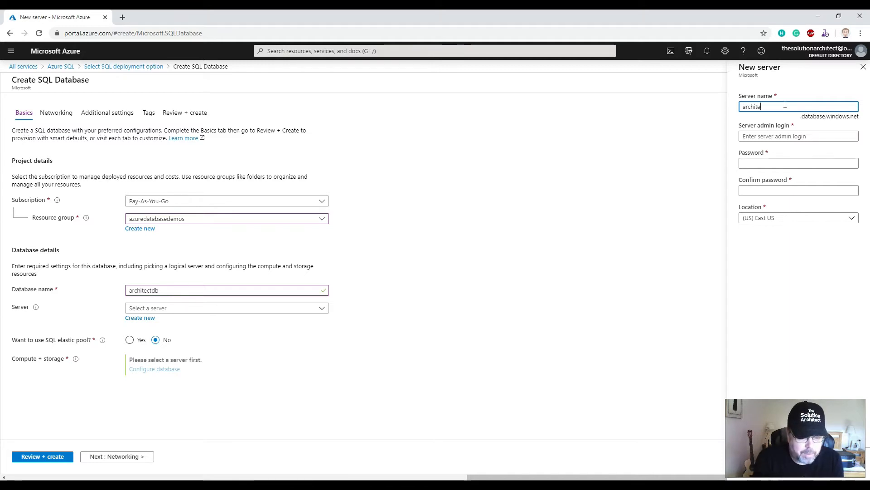
pyautogui.write('ctdbserver')
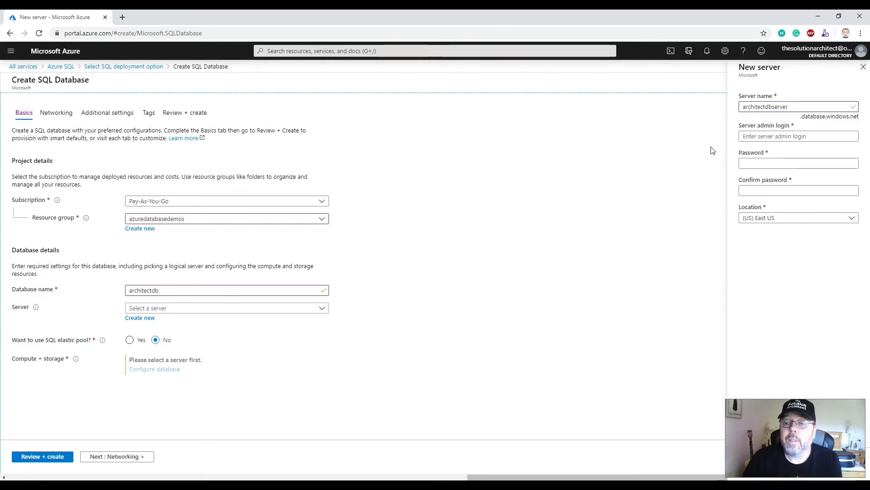
# Set the server admin login to myadmin, then enter and confirm the admin password.
pyautogui.click(781, 136)
pyautogui.write('myadmin')
pyautogui.press('Tab')
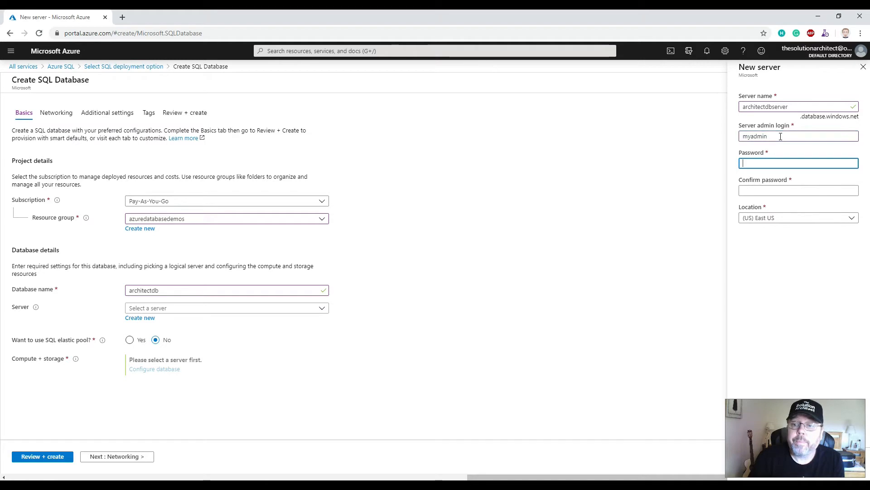
pyautogui.write('P@ssw0rd')
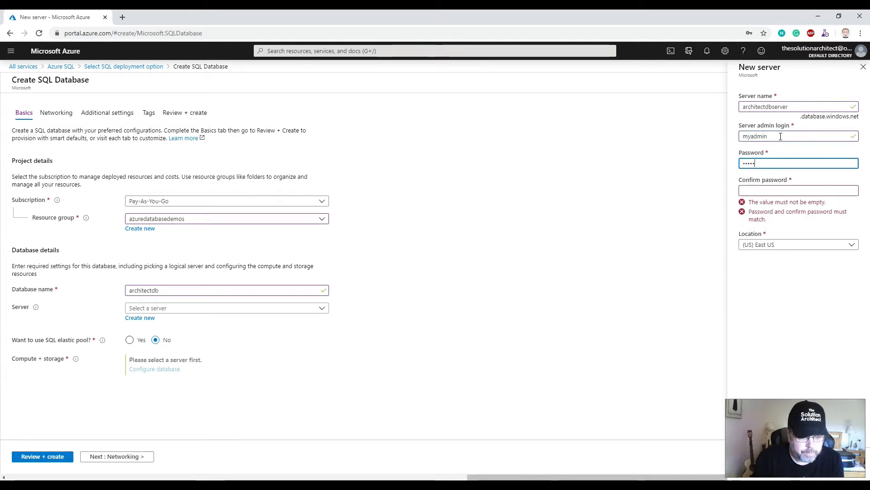
pyautogui.write('•')
pyautogui.press('Tab')
pyautogui.write('•••••••')
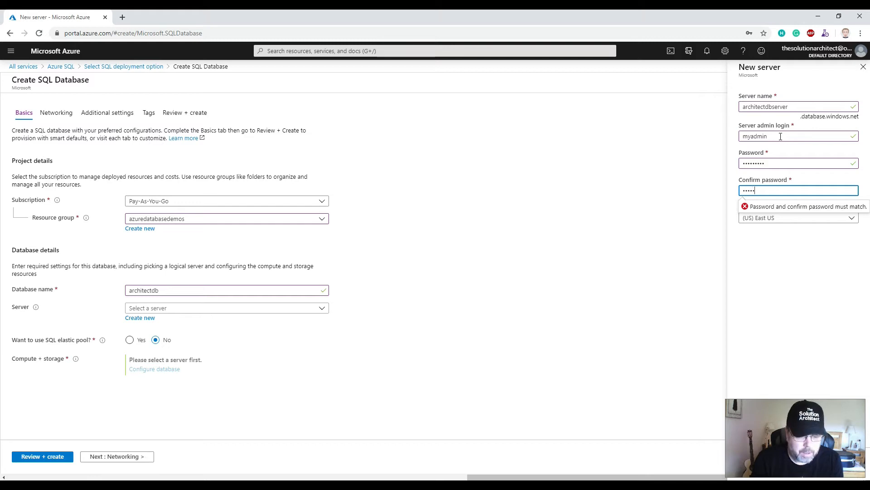
pyautogui.write('••')
pyautogui.press('Tab')
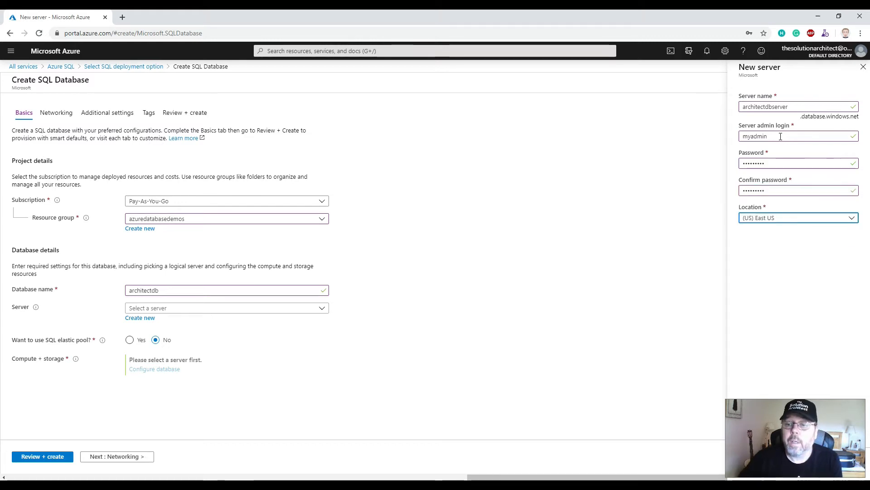
# Set the new server's location to (Europe) West Europe and confirm the server, dismissing the browser's offer to save the password.
pyautogui.click(759, 219)
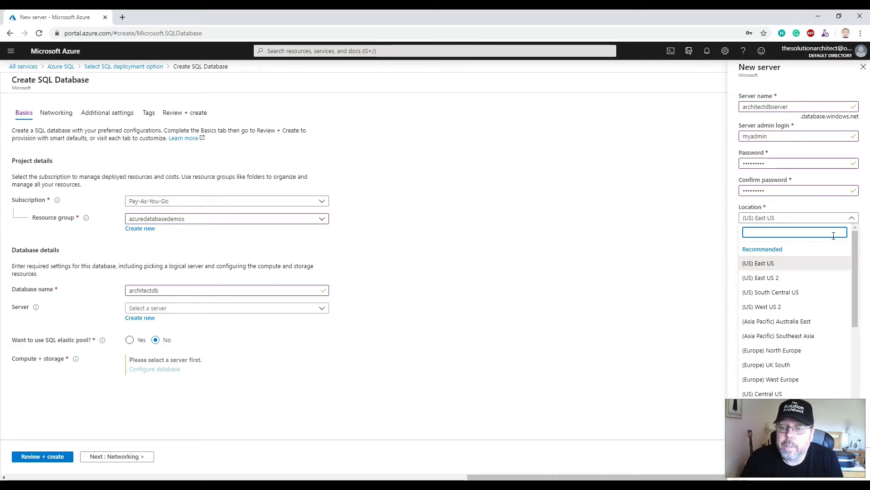
pyautogui.moveTo(853, 260); pyautogui.dragTo(852, 285)
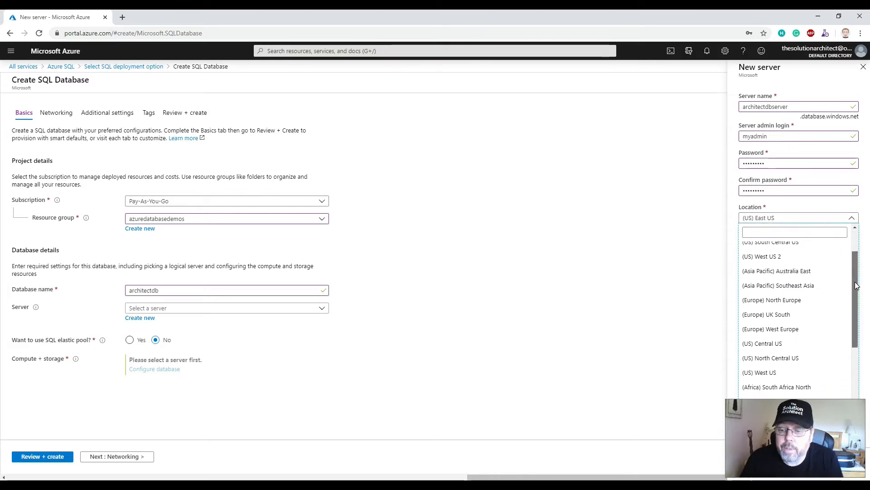
pyautogui.click(783, 330)
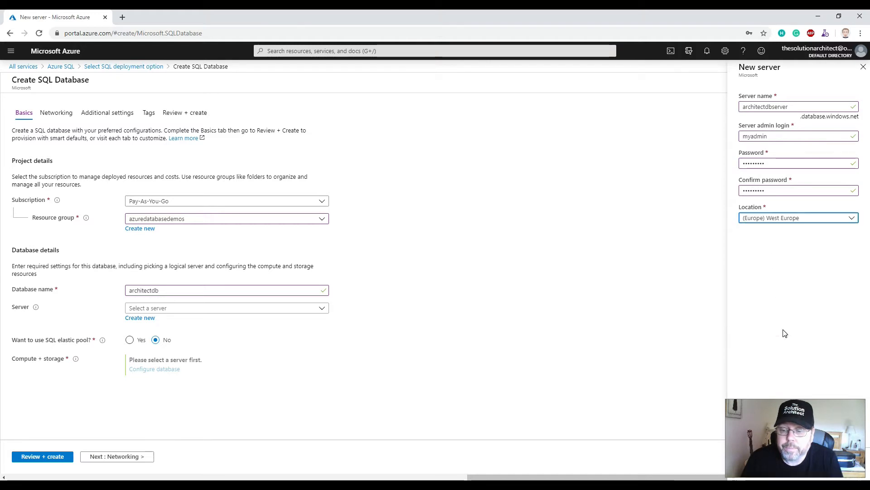
pyautogui.moveTo(790, 417); pyautogui.dragTo(799, 381)
pyautogui.click(759, 465)
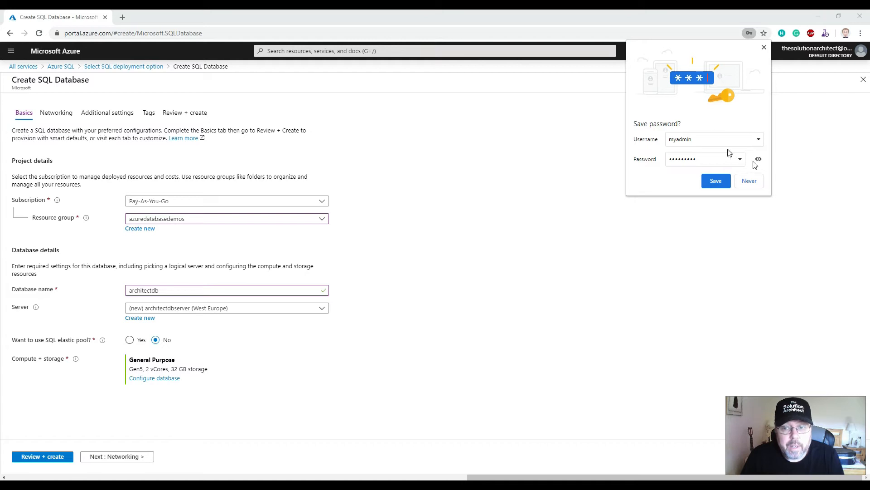
pyautogui.click(765, 48)
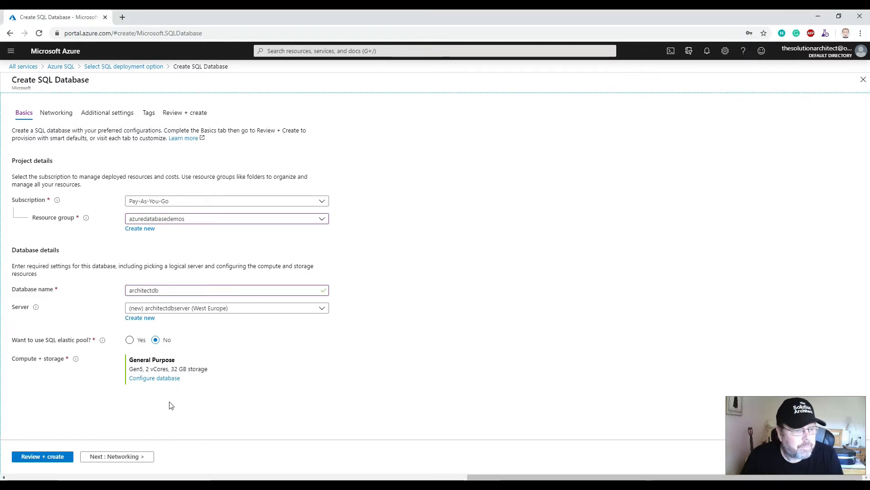
# Configure the database's compute and storage to the Basic tier with a 2 GB maximum data size and apply it.
pyautogui.click(150, 378)
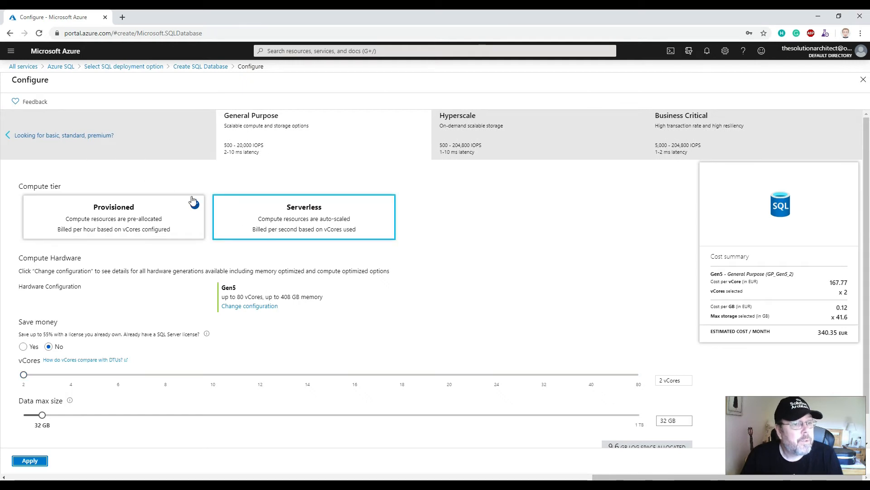
pyautogui.click(33, 139)
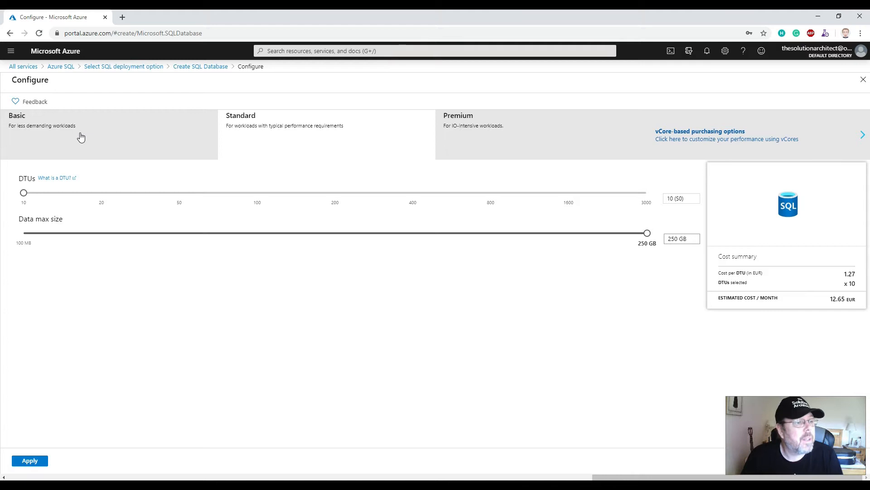
pyautogui.click(81, 135)
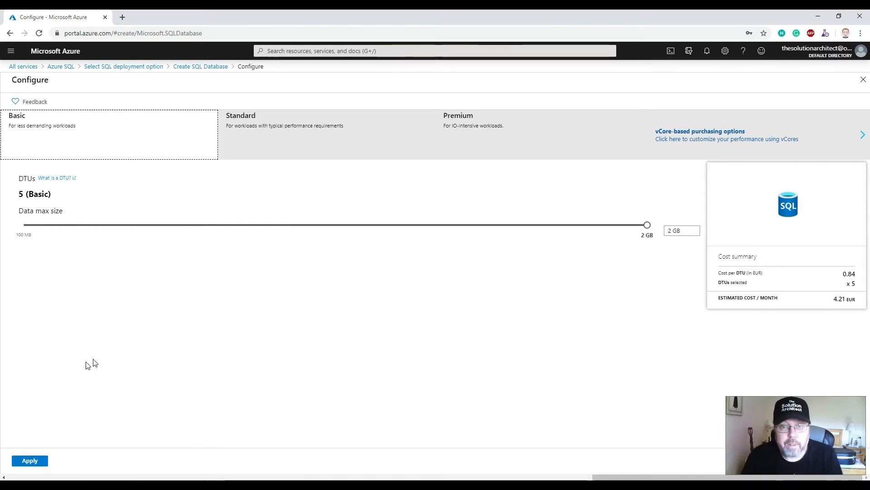
pyautogui.click(35, 462)
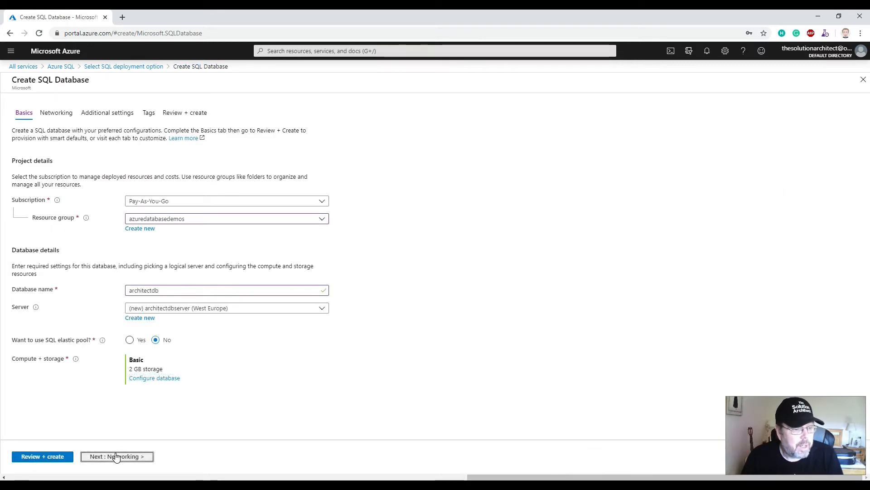
# Set the server's network connectivity method to Public endpoint and continue to the additional settings.
pyautogui.click(116, 457)
pyautogui.click(130, 204)
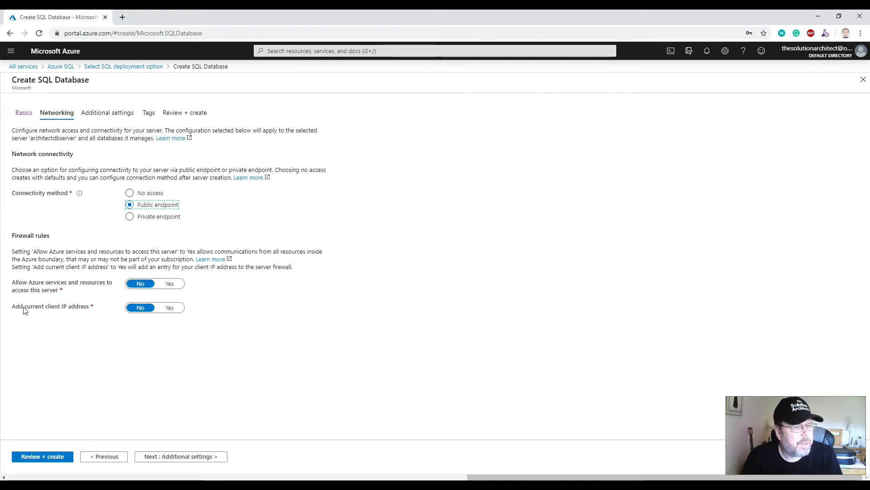
pyautogui.click(180, 457)
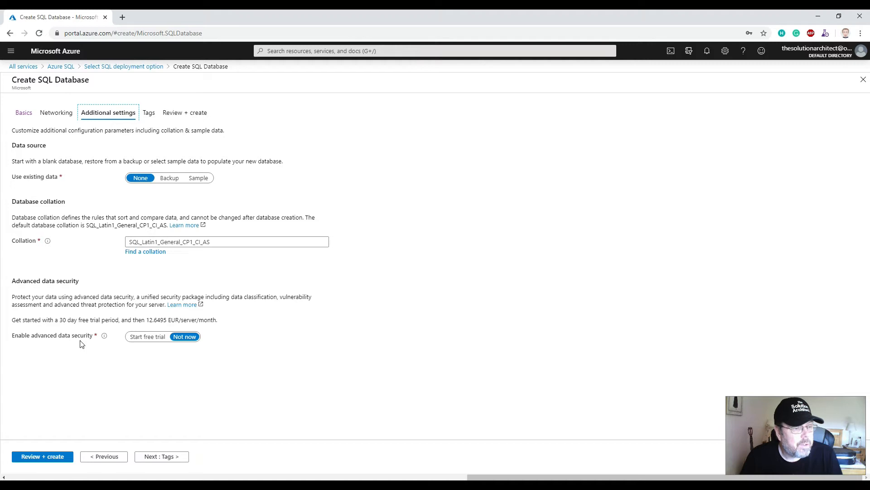
# Keep the default additional settings, leave the tags empty, and review the database's configuration summary.
pyautogui.click(170, 457)
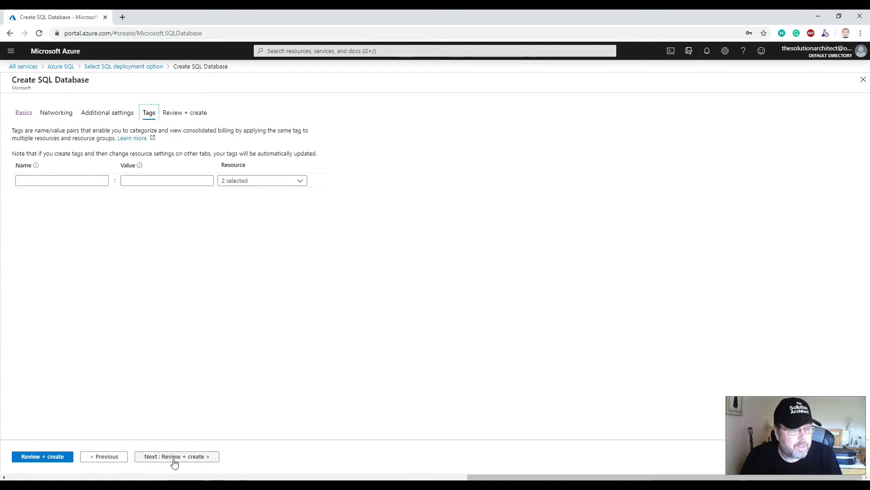
pyautogui.click(172, 459)
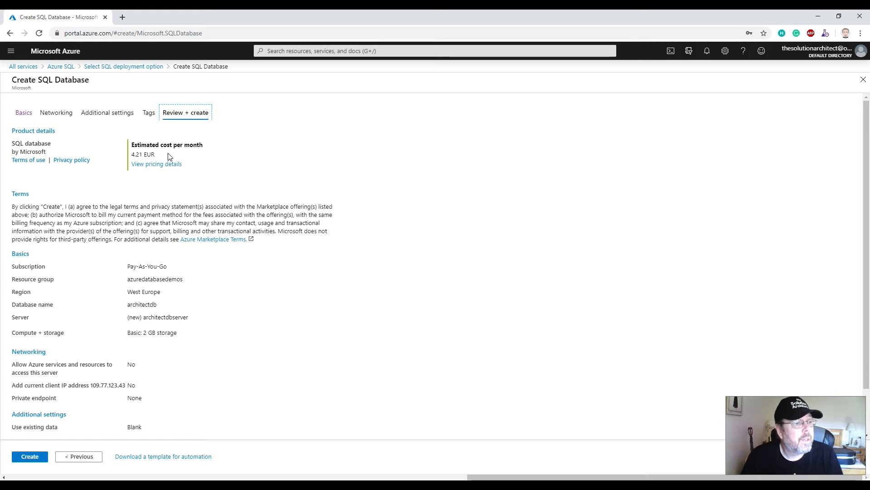
pyautogui.scroll(-1, 178, 301)
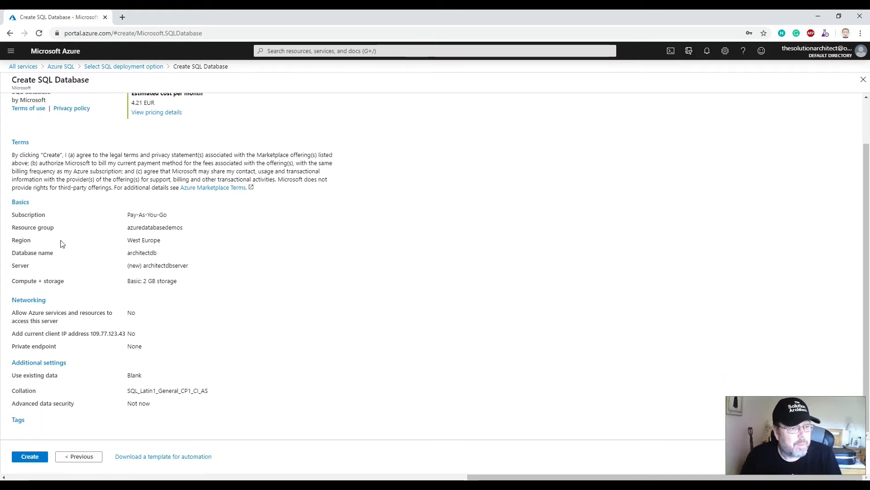
# Create the SQL database from the reviewed configuration and view the deployed resource's ADO.NET connection string.
pyautogui.click(32, 457)
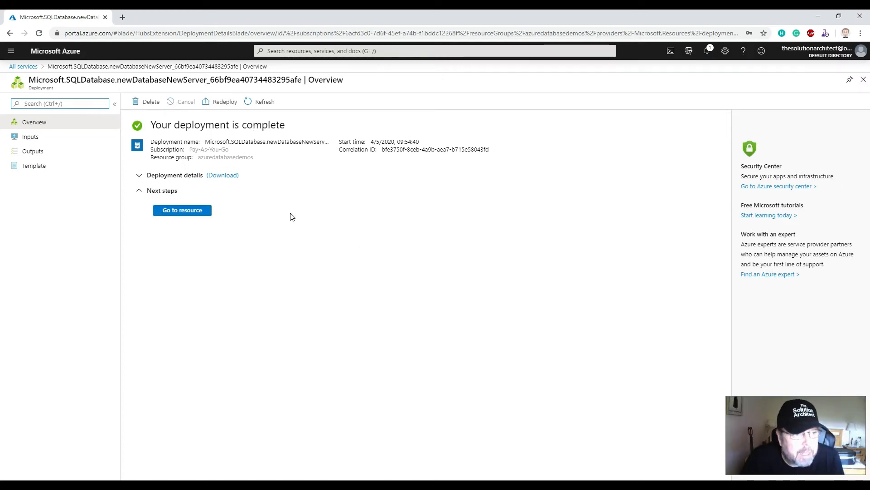
pyautogui.click(183, 212)
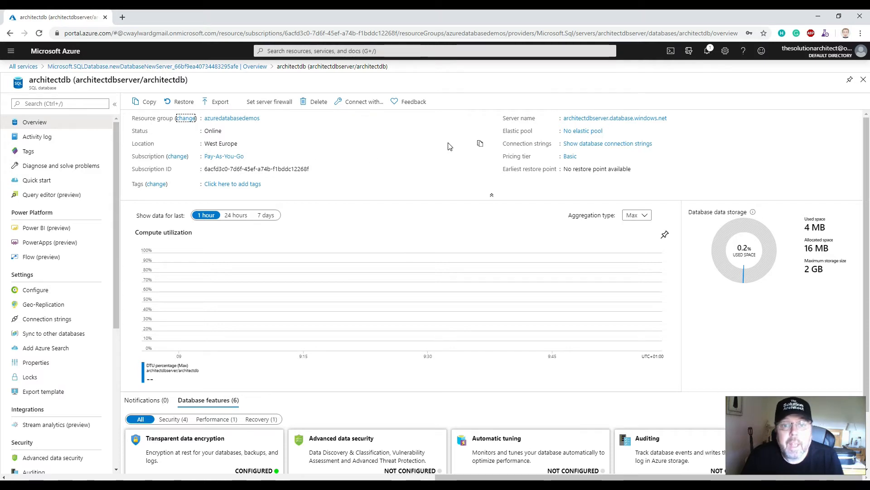
pyautogui.click(613, 145)
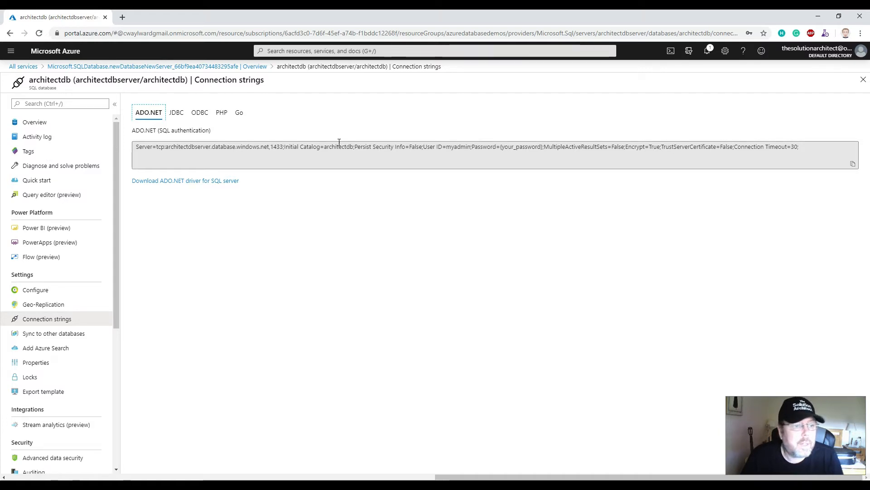
pyautogui.click(42, 128)
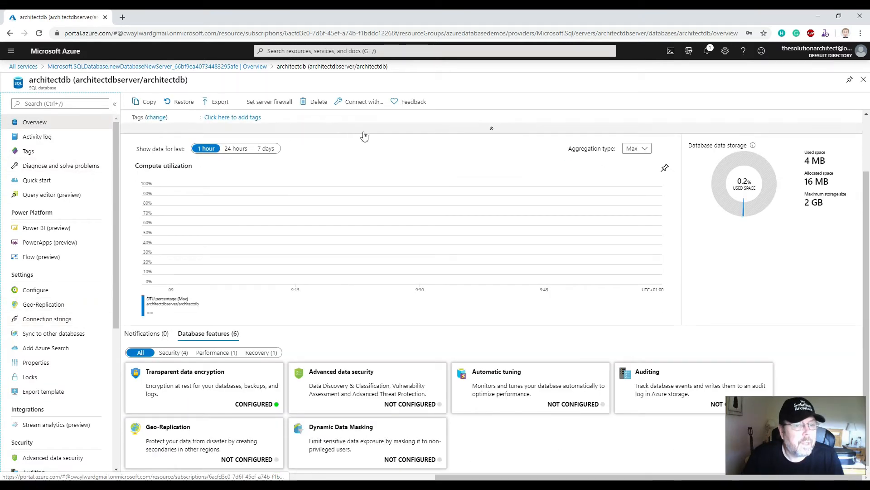
pyautogui.click(362, 102)
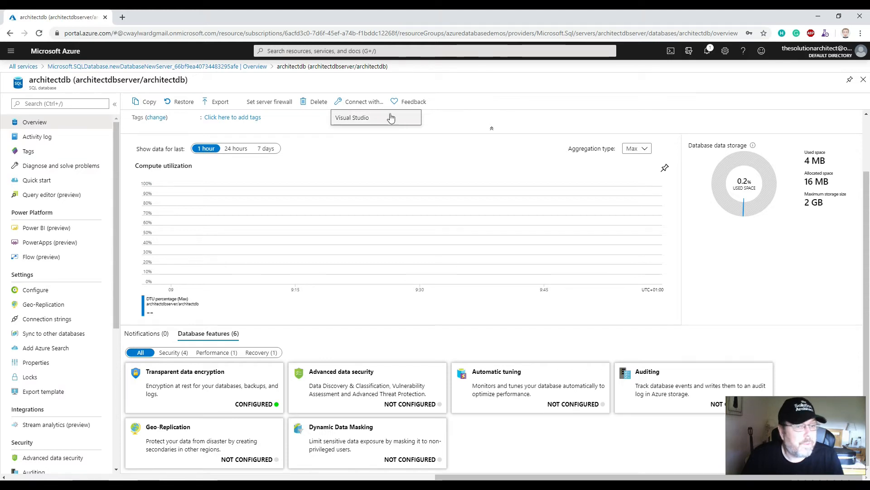
pyautogui.click(363, 118)
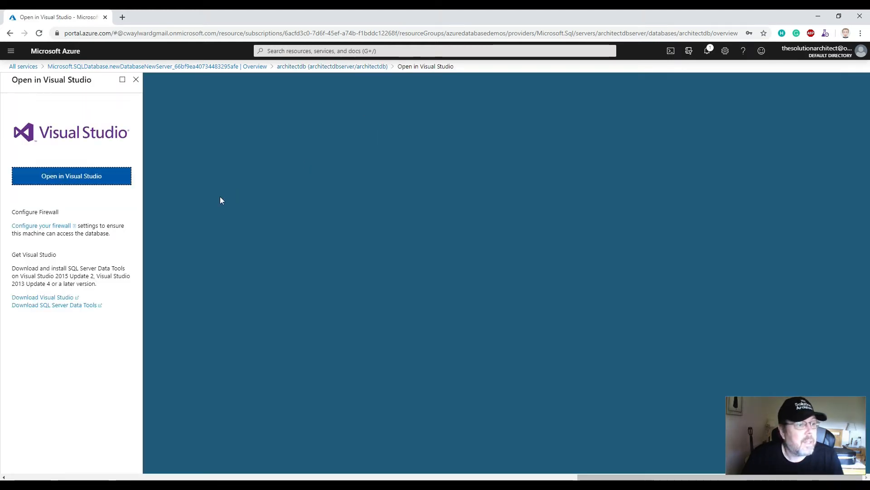
pyautogui.click(74, 178)
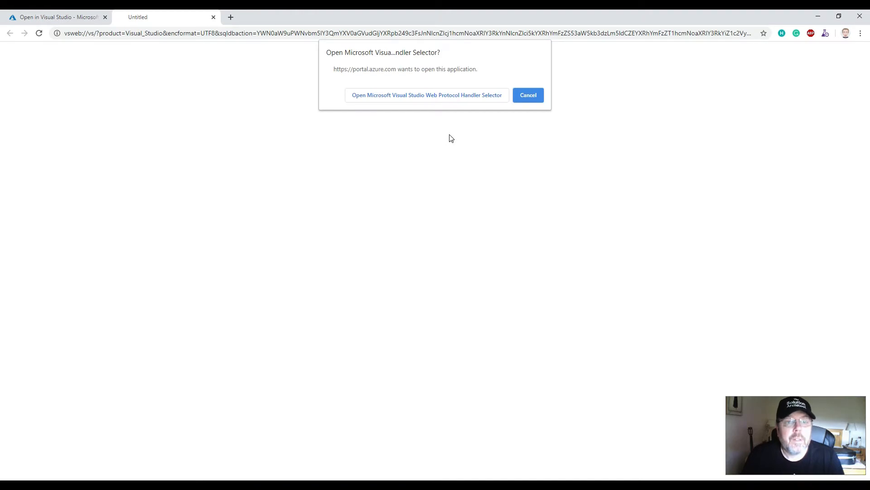
pyautogui.click(529, 97)
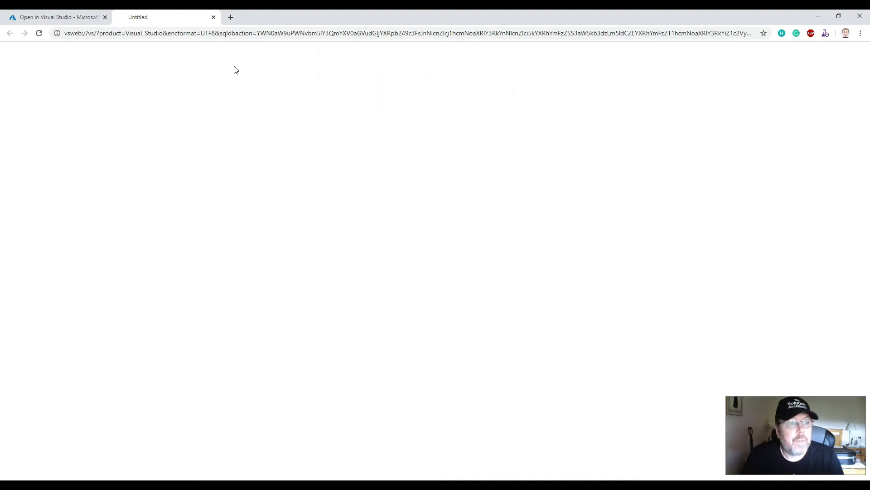
pyautogui.click(215, 19)
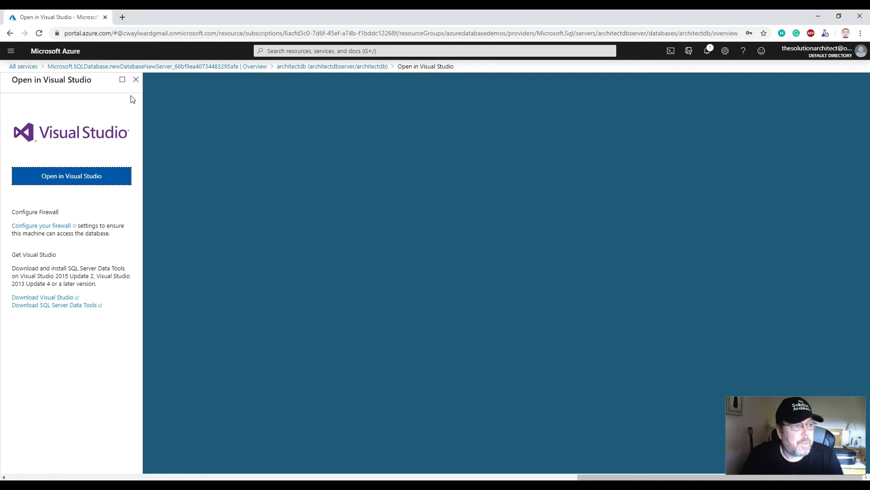
pyautogui.click(136, 80)
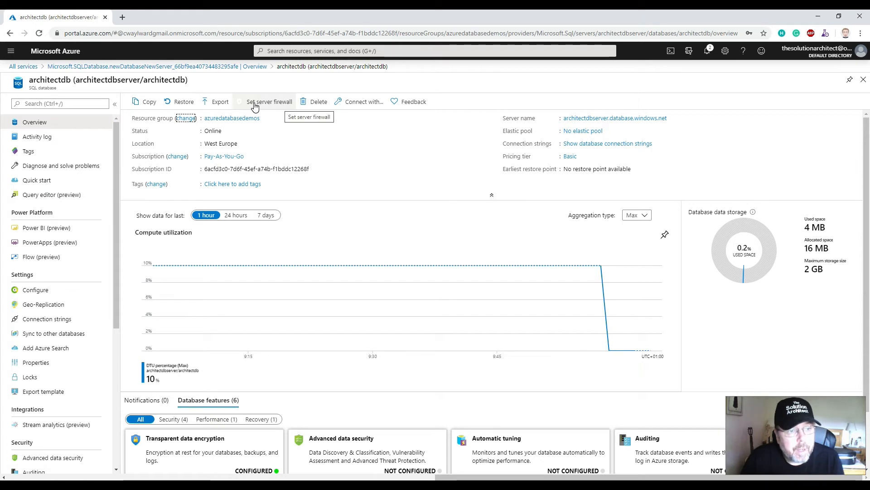
# Rename the existing client IP rule in the server's firewall settings to allowmyip and save the firewall rules.
pyautogui.click(271, 109)
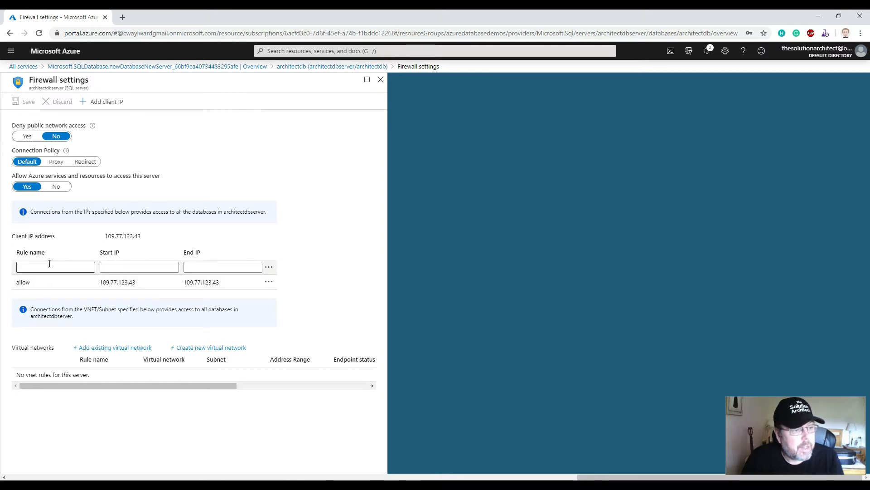
pyautogui.click(60, 280)
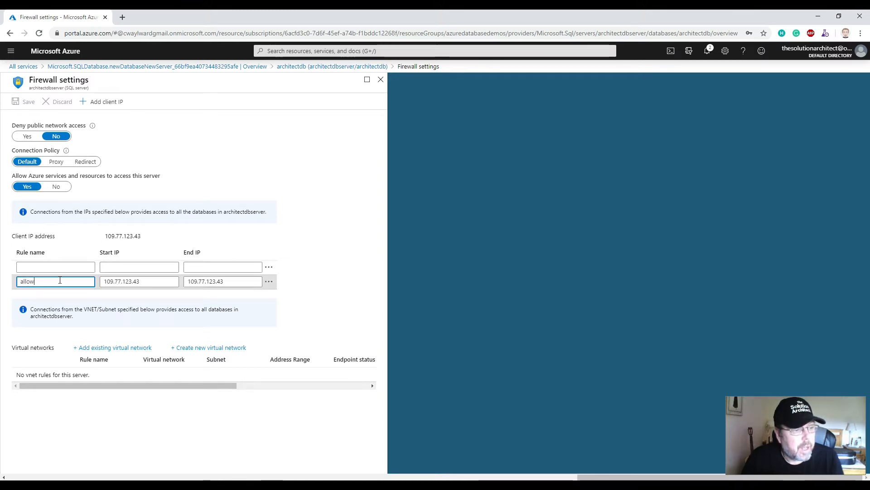
pyautogui.write('myip')
pyautogui.press('Tab')
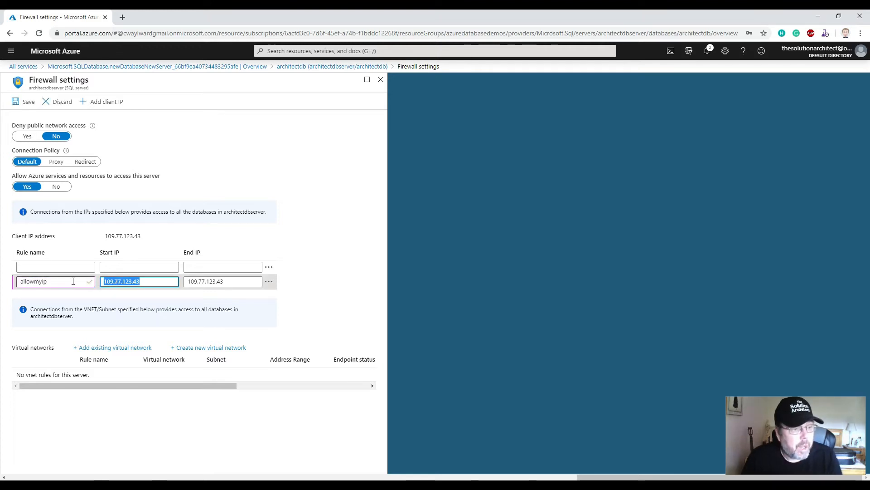
pyautogui.press('Tab')
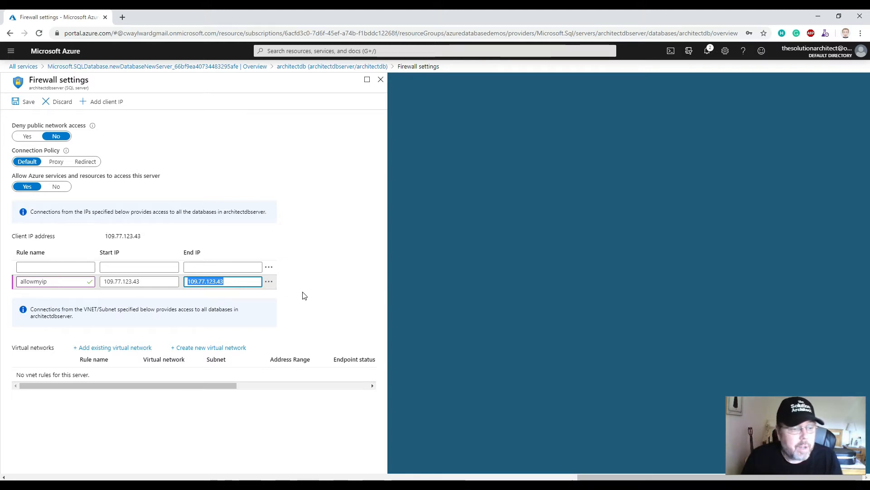
pyautogui.click(23, 104)
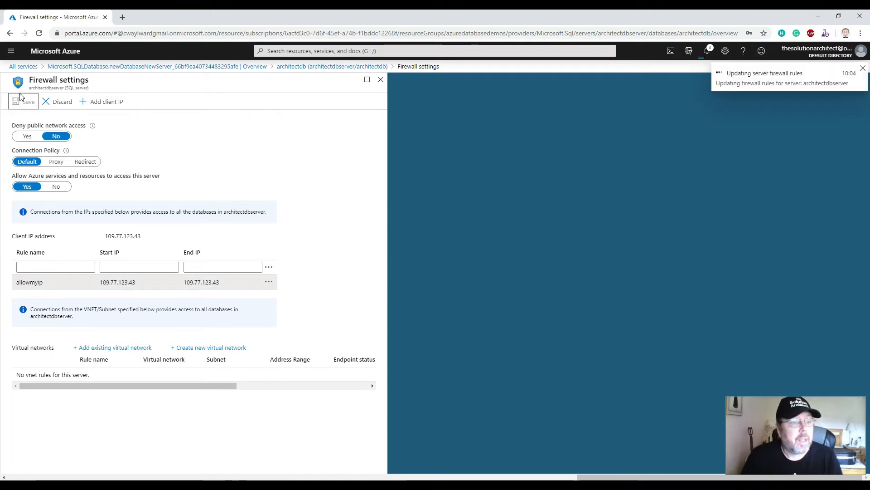
# Return to the architectdb resource through its deployment overview and review the ADO.NET connection string.
pyautogui.click(188, 66)
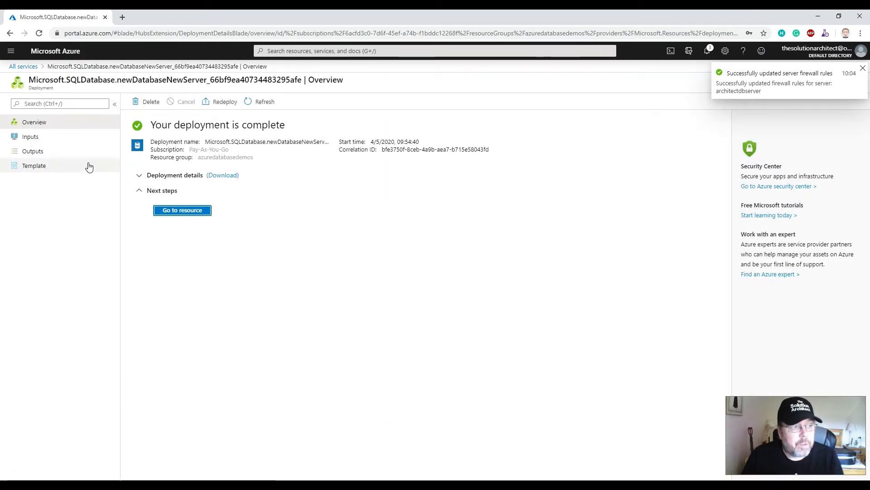
pyautogui.click(181, 211)
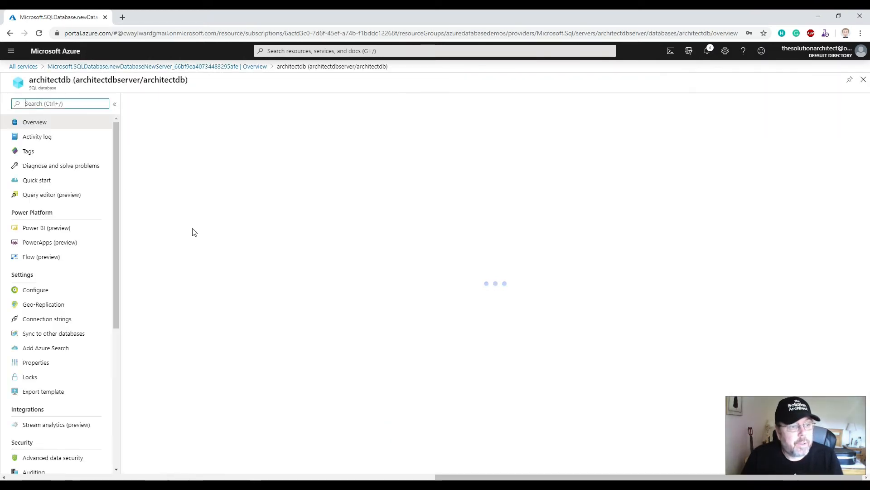
pyautogui.click(55, 320)
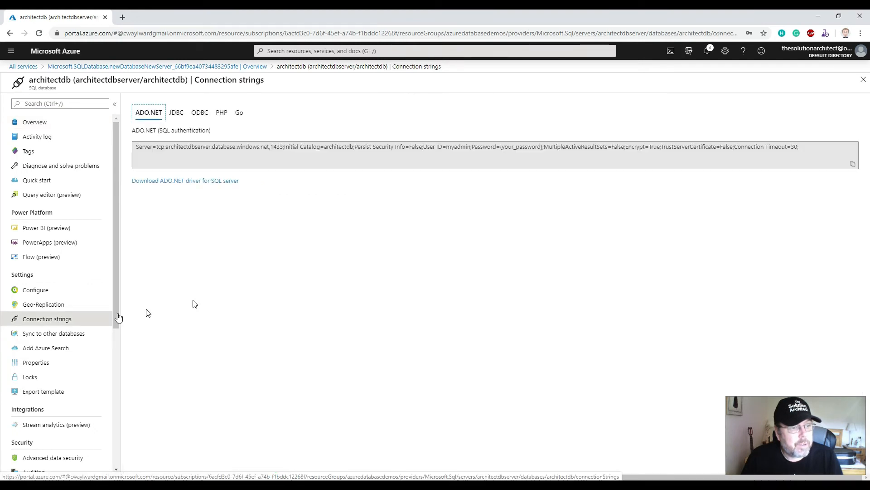
pyautogui.click(30, 117)
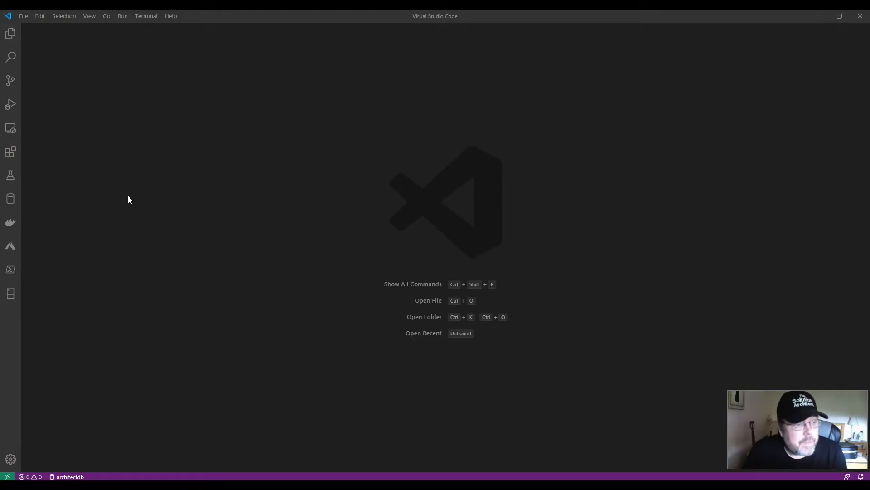
# Switch to Visual Studio Code, search the extensions for "sql server", and view the SQL Server (mssql) extension's details.
pyautogui.click(9, 154)
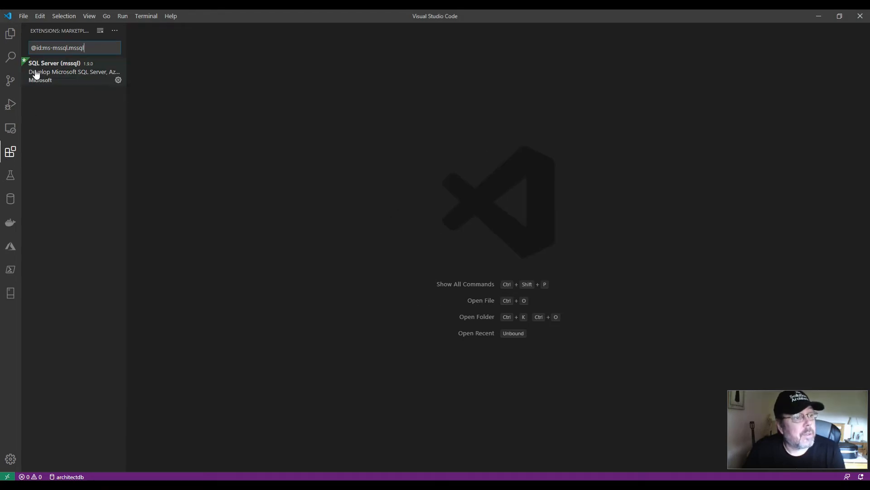
pyautogui.click(51, 74)
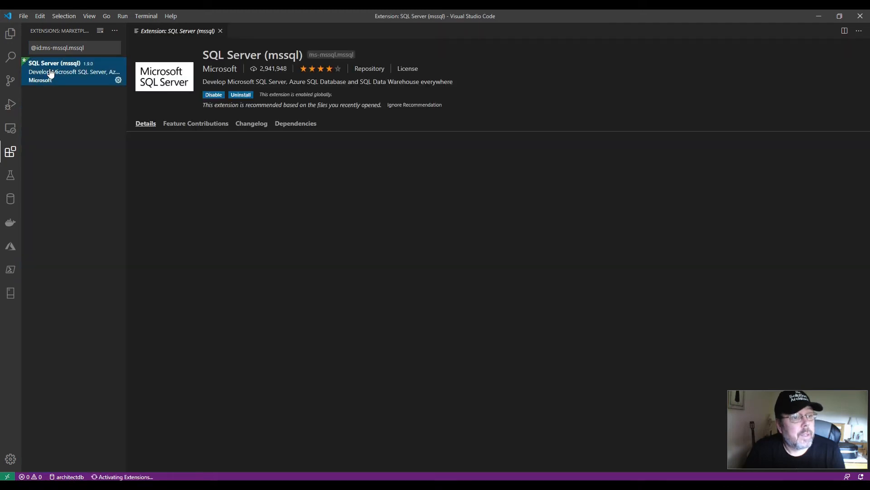
pyautogui.tripleClick(96, 47)
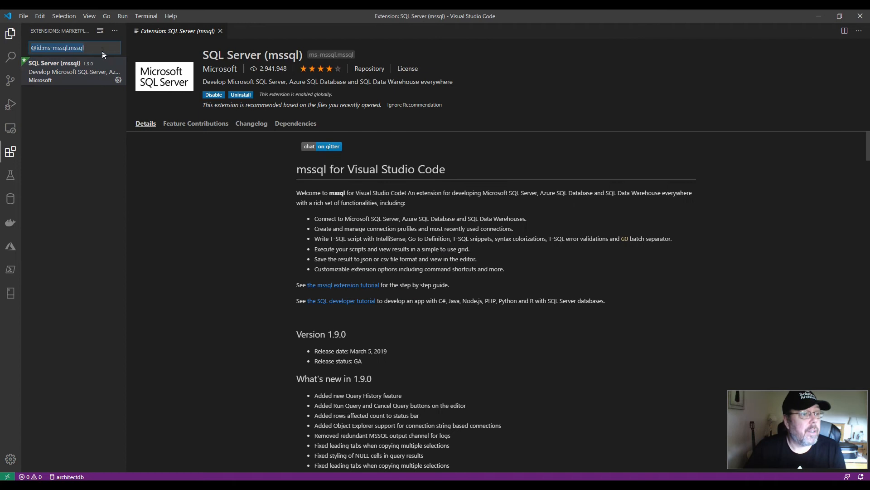
pyautogui.write('sql')
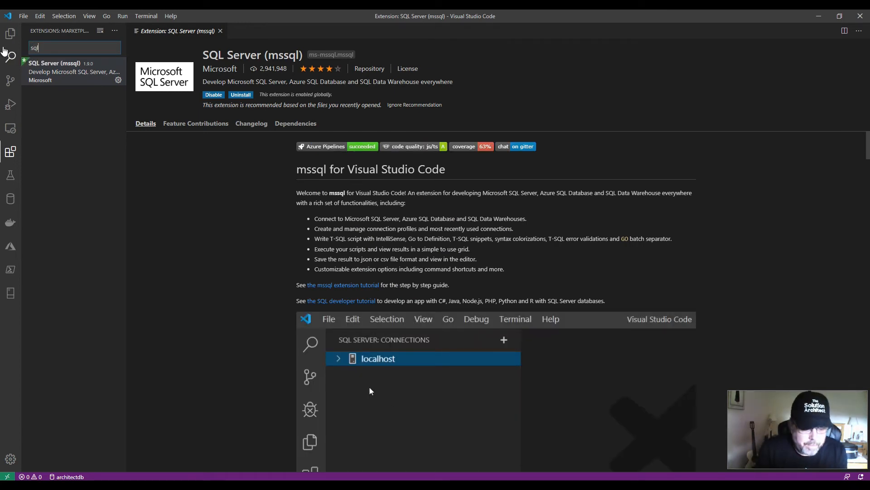
pyautogui.write(' server')
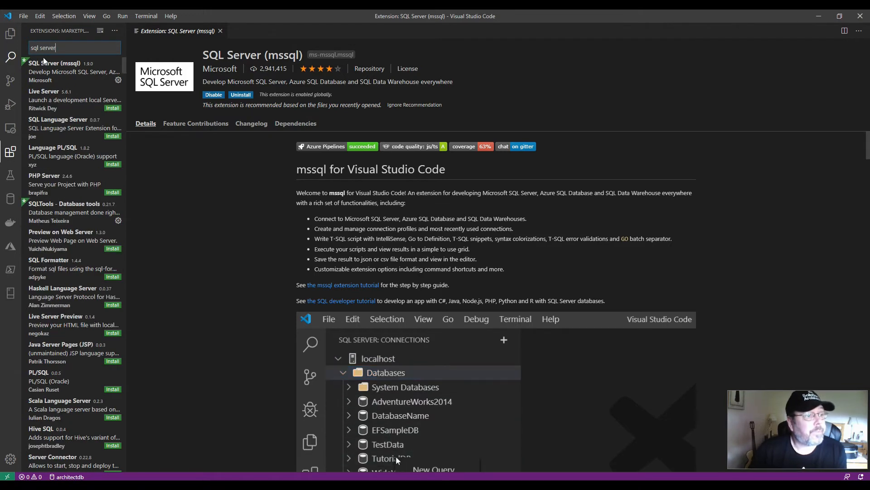
pyautogui.click(38, 76)
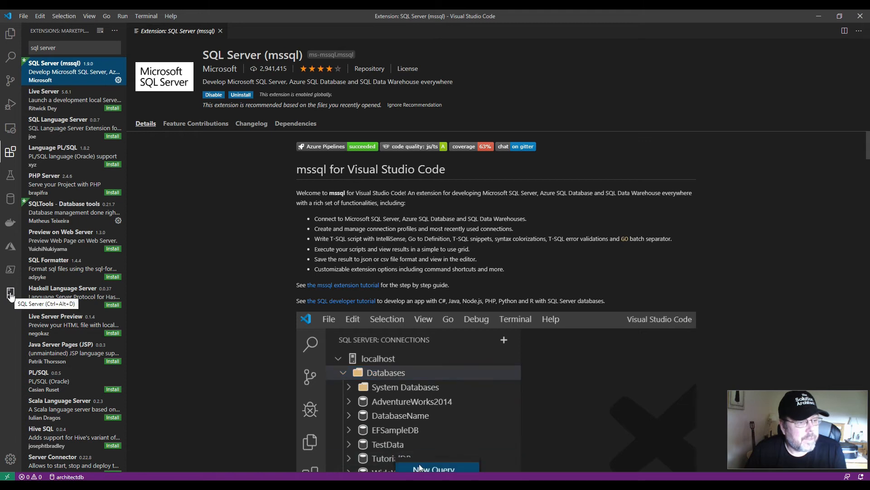
# Add a SQL Server connection by pasting the ADO.NET connection string with the account password, and name the profile architectdb.
pyautogui.click(10, 294)
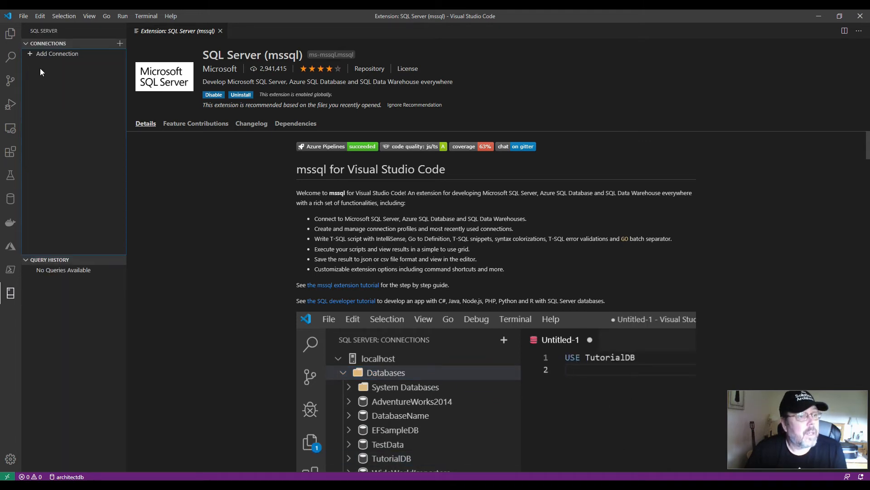
pyautogui.click(29, 54)
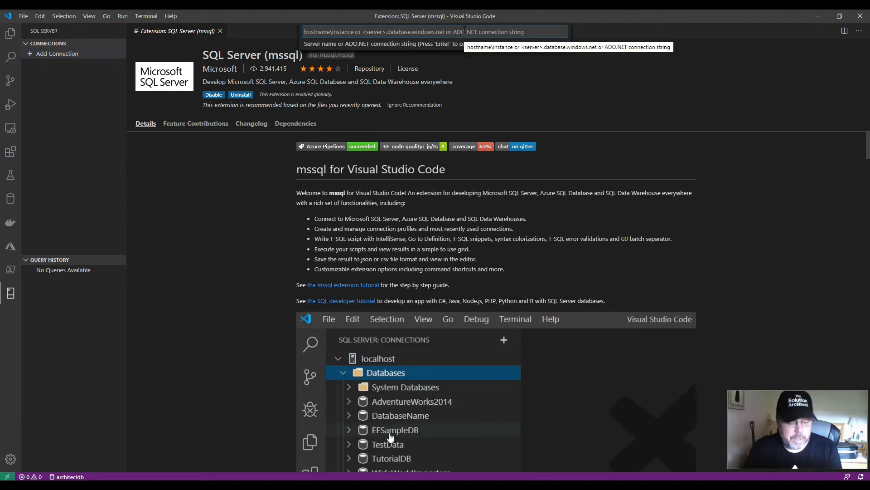
pyautogui.hotkey('ctrl', 'v')
pyautogui.press('Return')
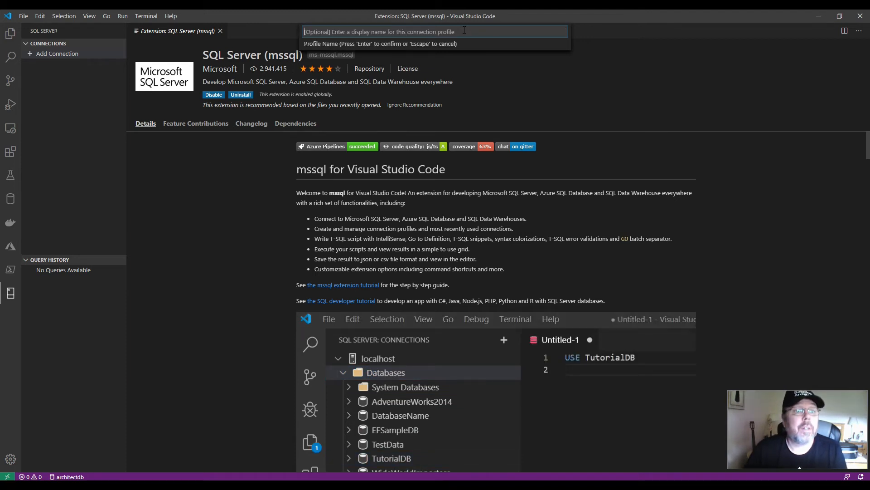
pyautogui.write('a')
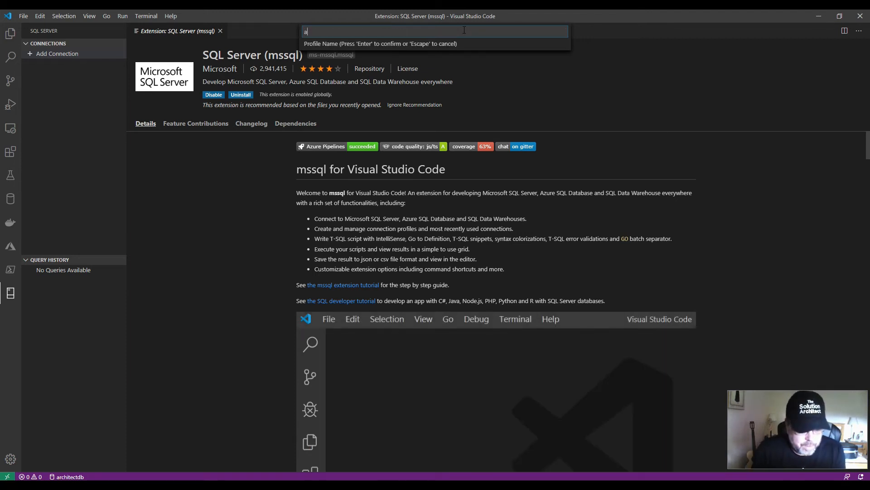
pyautogui.write('rchitectdb')
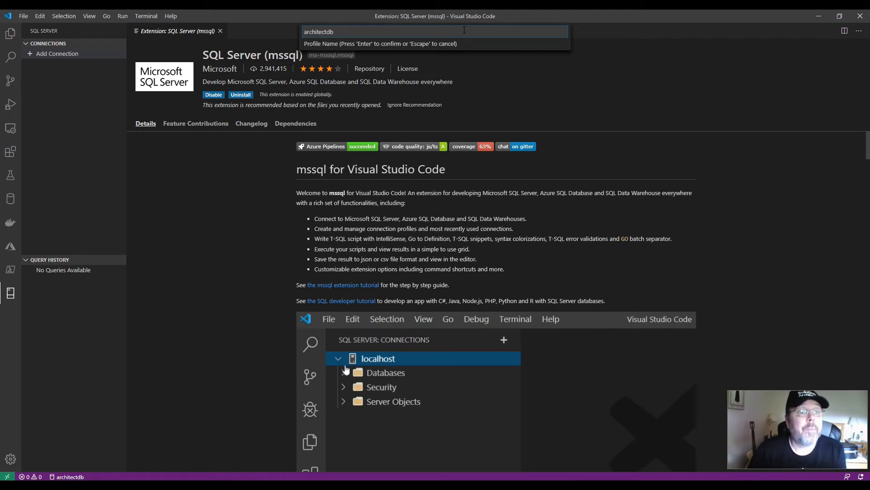
pyautogui.press('Return')
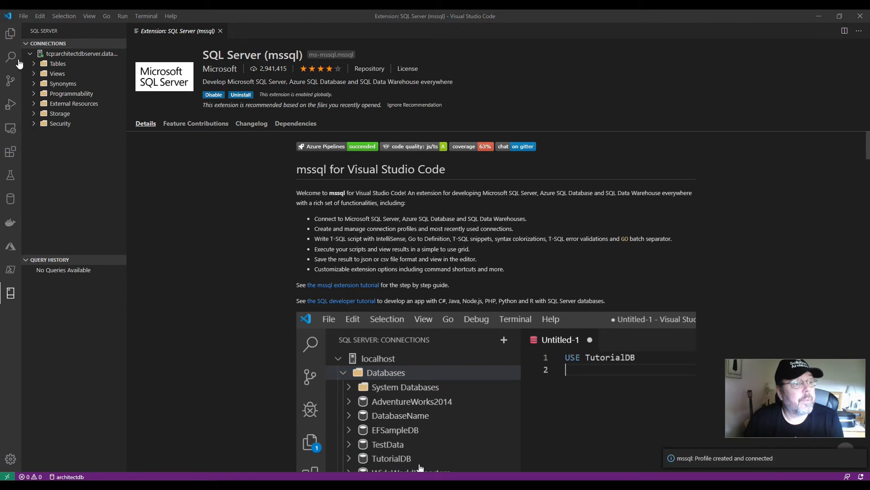
# Examine the new server connection's object tree, expanding the Tables folder and checking the actions available for it.
pyautogui.click(60, 53)
pyautogui.click(61, 54)
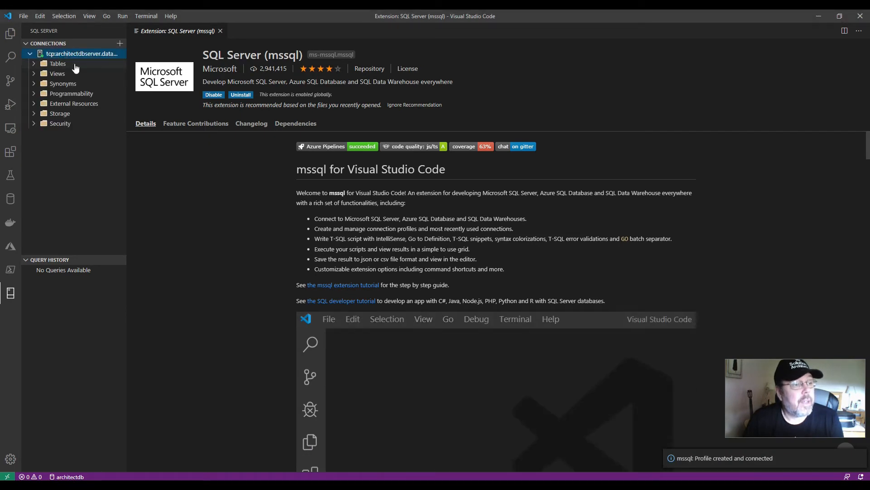
pyautogui.click(35, 64)
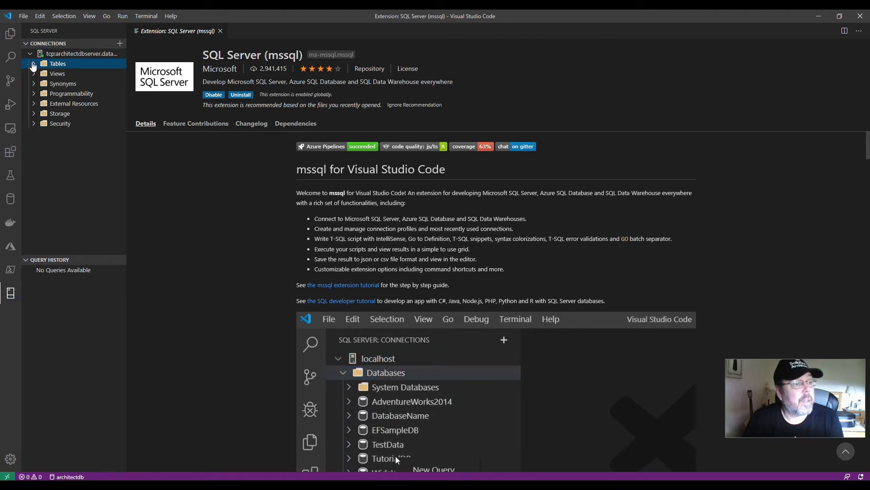
pyautogui.click(33, 65)
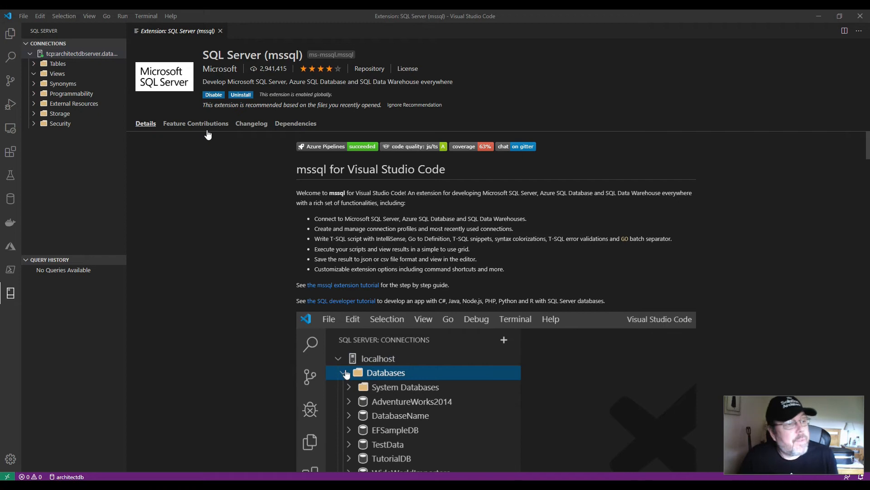
pyautogui.click(59, 65)
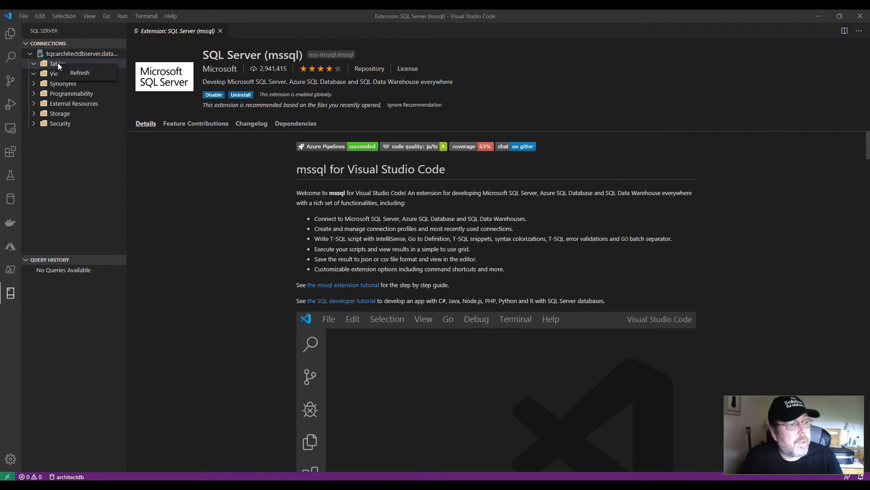
# Run a new query on the server connection creating a Products table with ProductID identity key, Code varchar(25), Description varchar(255), Price money and Qty int.
pyautogui.click(64, 55)
pyautogui.rightClick(63, 55)
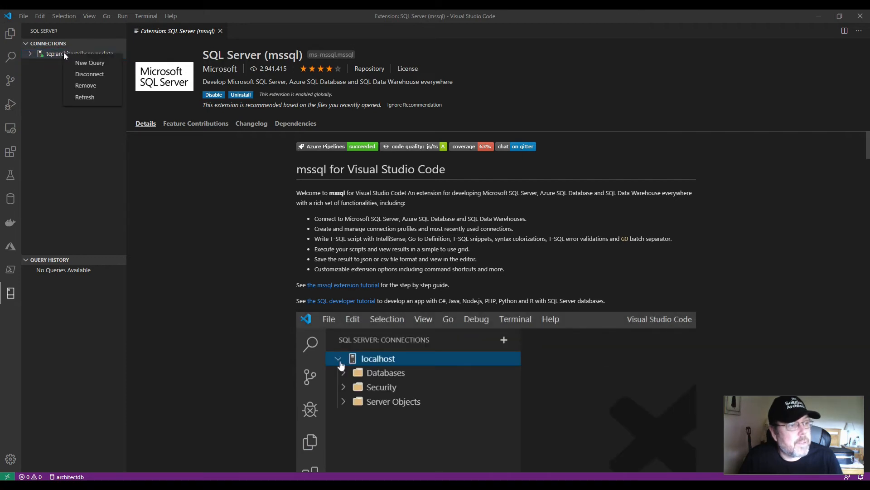
pyautogui.click(83, 60)
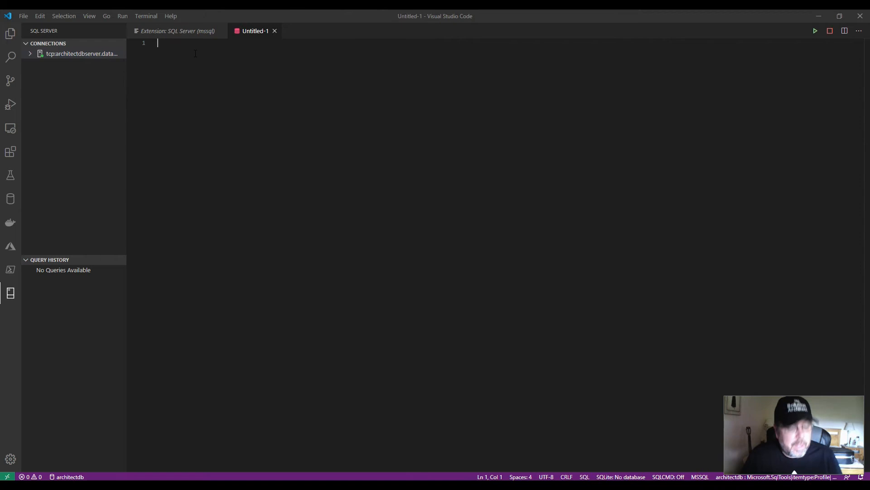
pyautogui.write('CREATE TABLE Products (     ProductID int IDENTITY (1, 1) PRIMARY KEY,     Code varchar(25) NOT NULL,     Description varchar(255),     Price money NULL,     Qty int );')
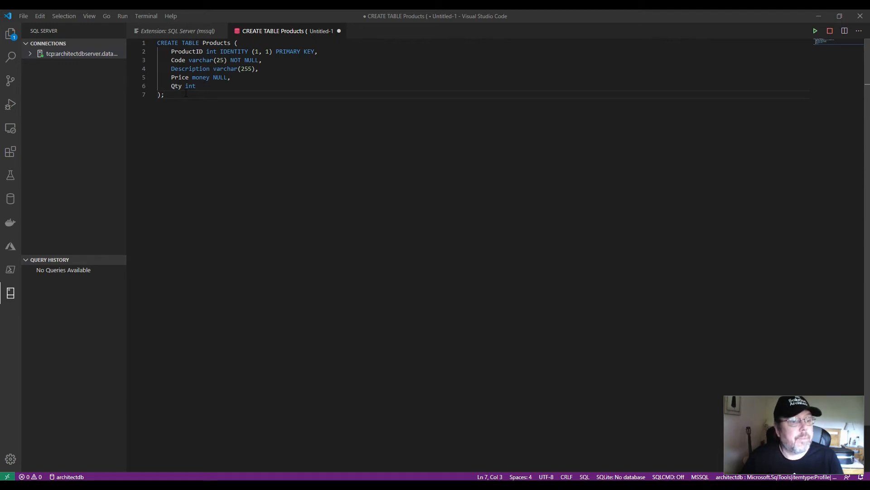
pyautogui.press('Return')
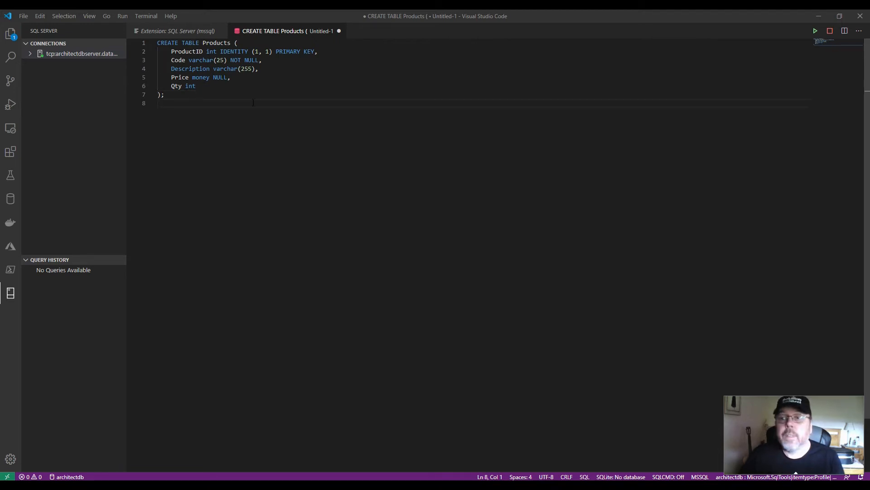
pyautogui.click(815, 32)
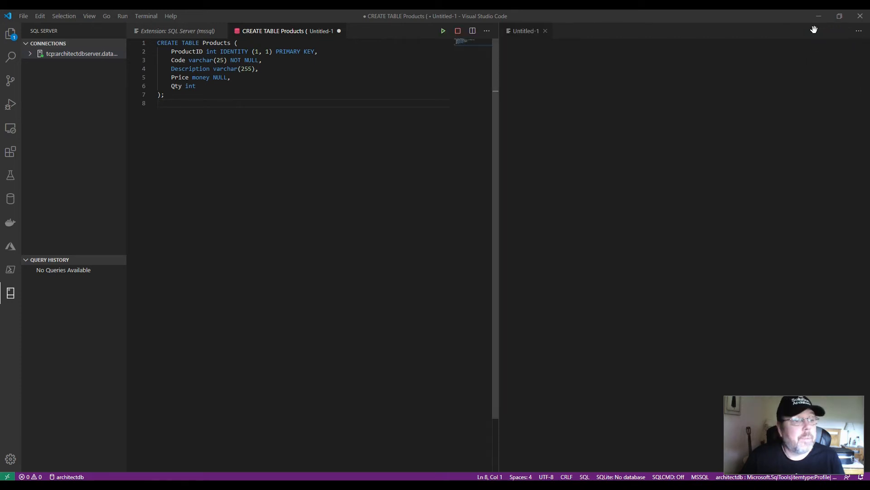
# Refresh the Tables folder of the server connection and examine the columns of dbo.Products.
pyautogui.click(28, 54)
pyautogui.rightClick(67, 66)
pyautogui.click(79, 75)
pyautogui.click(36, 64)
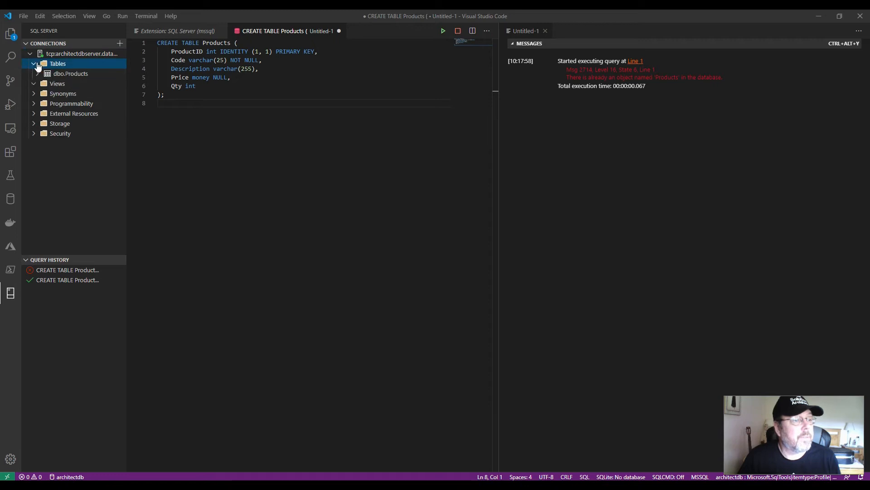
pyautogui.click(62, 76)
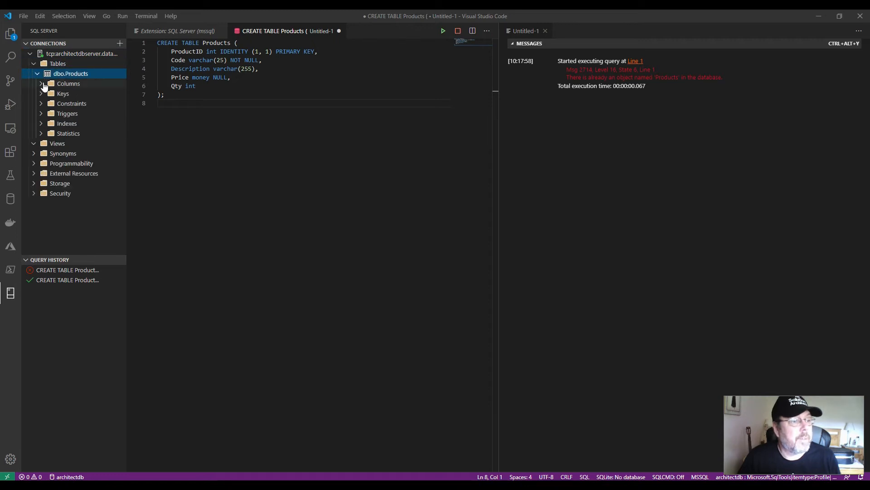
pyautogui.click(44, 84)
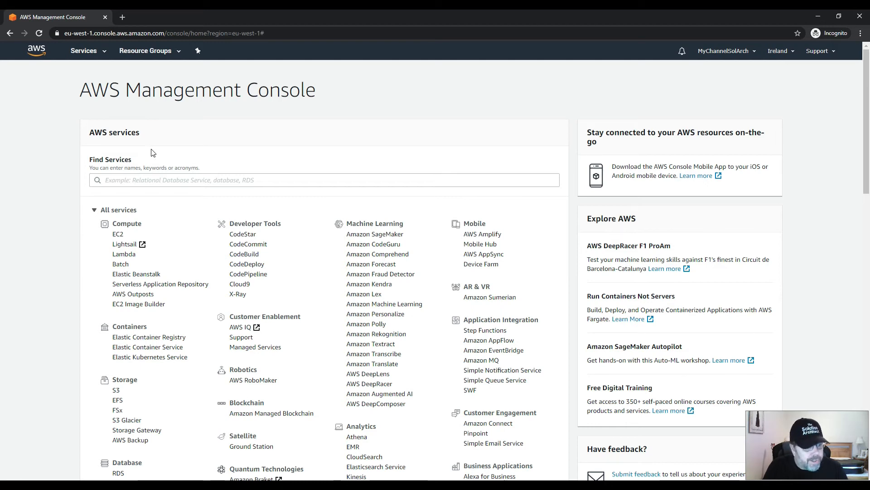
# Switch to the AWS Management Console and start creating a database in the RDS service.
pyautogui.scroll(-4, 203, 283)
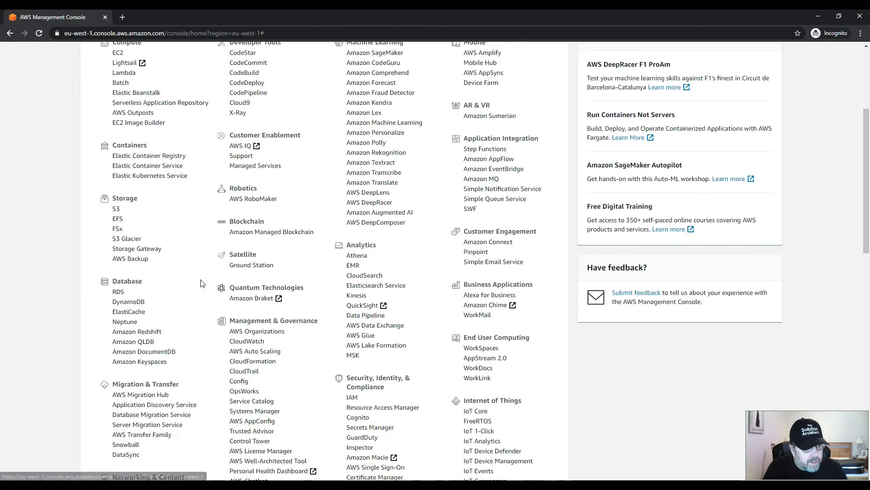
pyautogui.click(117, 293)
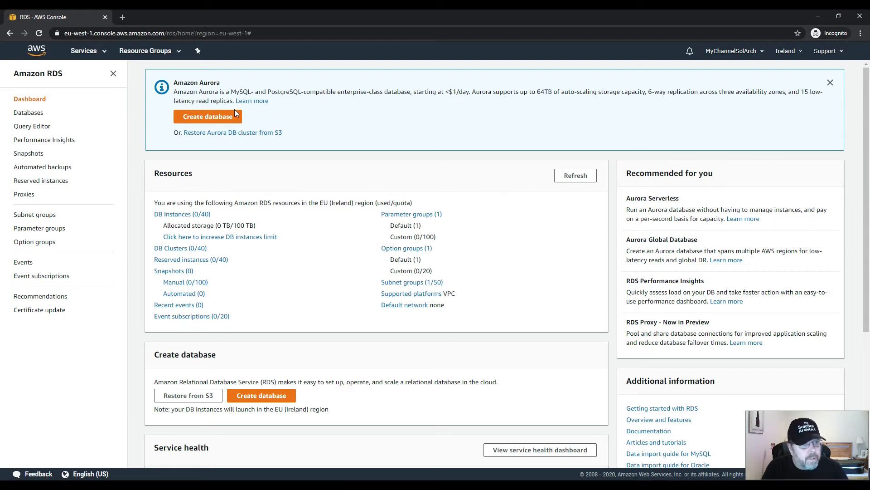
pyautogui.click(212, 116)
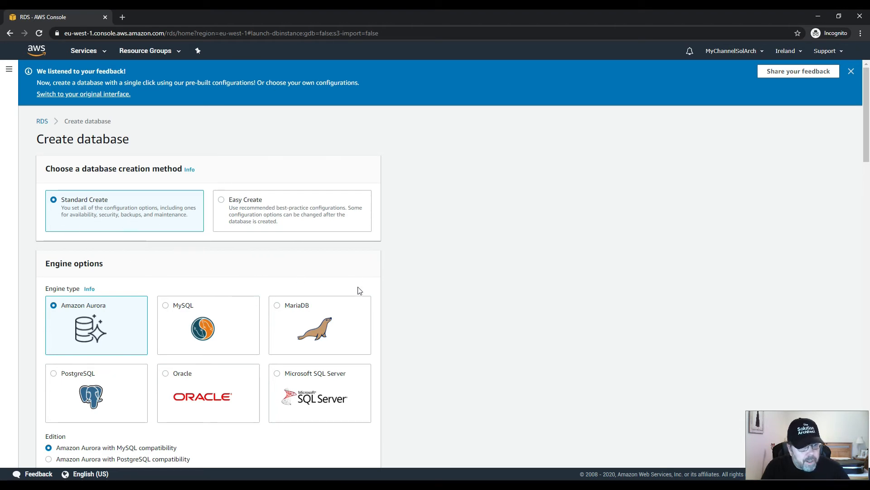
# Choose Microsoft SQL Server with the SQL Server Express Edition as the engine, and review the available versions.
pyautogui.click(278, 374)
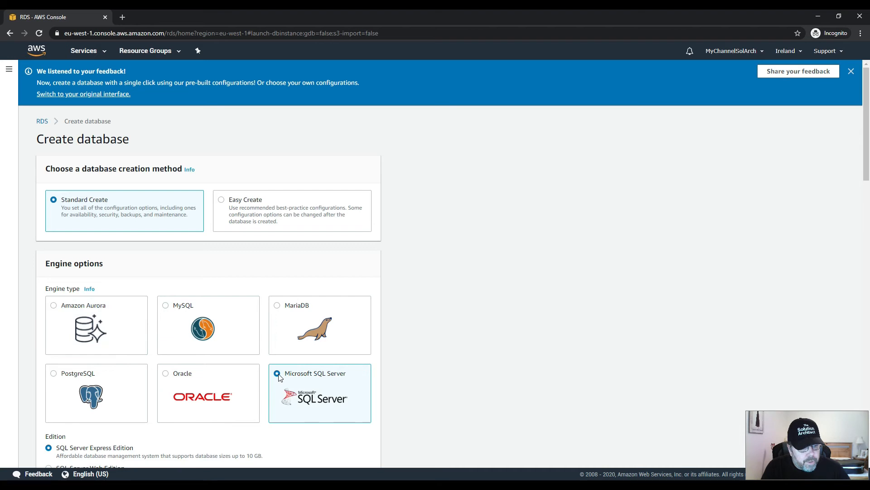
pyautogui.scroll(-3, 279, 377)
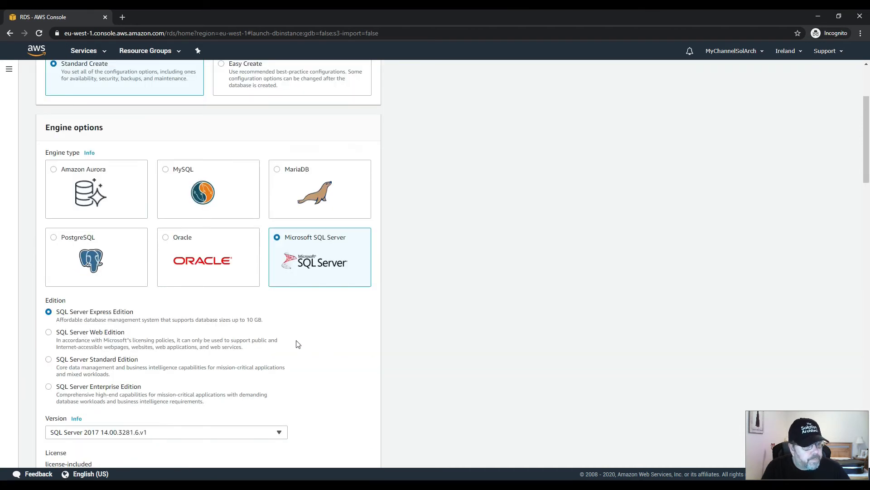
pyautogui.scroll(-2, 302, 328)
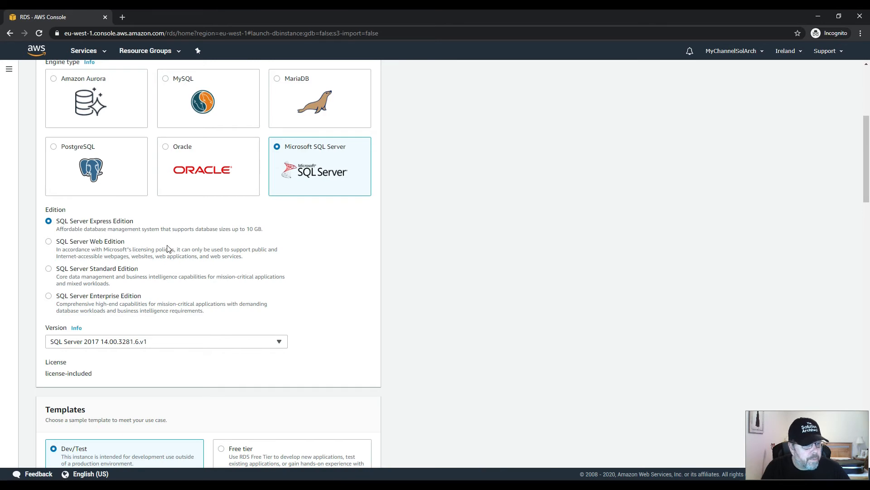
pyautogui.scroll(-1, 202, 297)
pyautogui.scroll(-2, 202, 297)
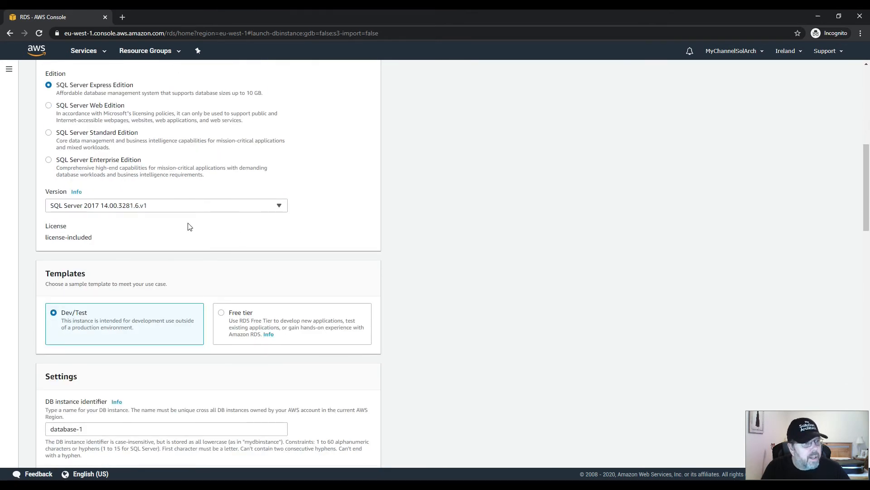
pyautogui.click(279, 207)
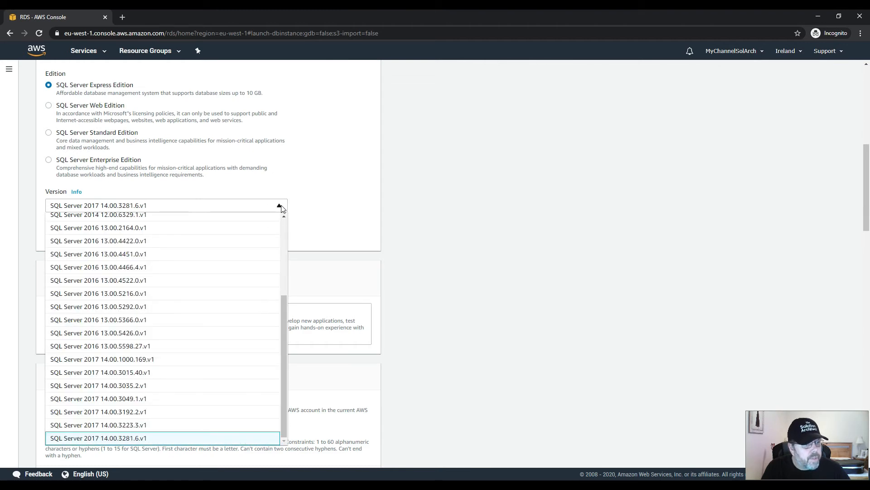
pyautogui.click(281, 206)
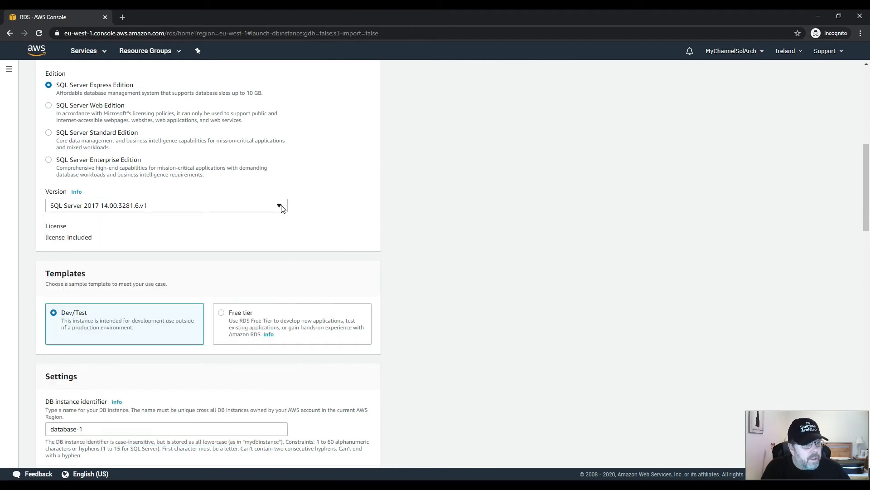
# Select the Free tier template and set the DB instance identifier to architectdb.
pyautogui.click(222, 315)
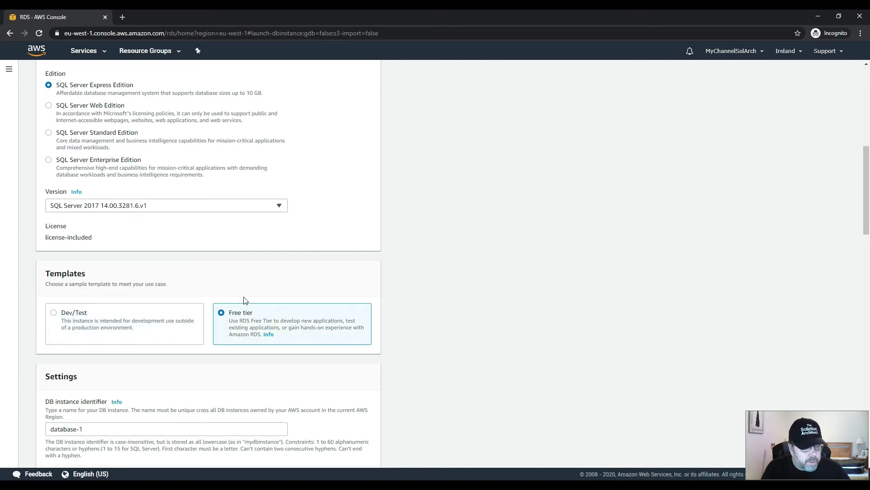
pyautogui.scroll(-3, 158, 303)
pyautogui.scroll(-1, 157, 303)
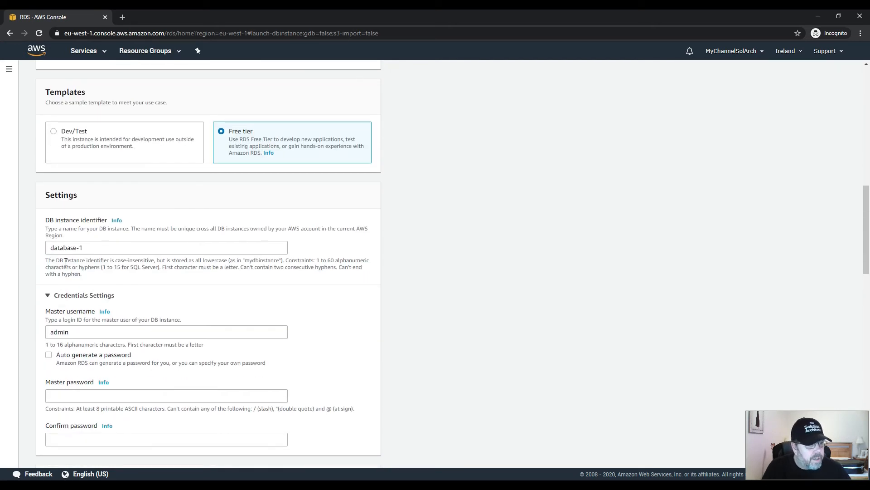
pyautogui.tripleClick(85, 249)
pyautogui.write('architectdb')
# Keep admin as the master username, and enter and confirm the master password.
pyautogui.press('Tab')
pyautogui.press('Tab')
pyautogui.scroll(-3, 80, 343)
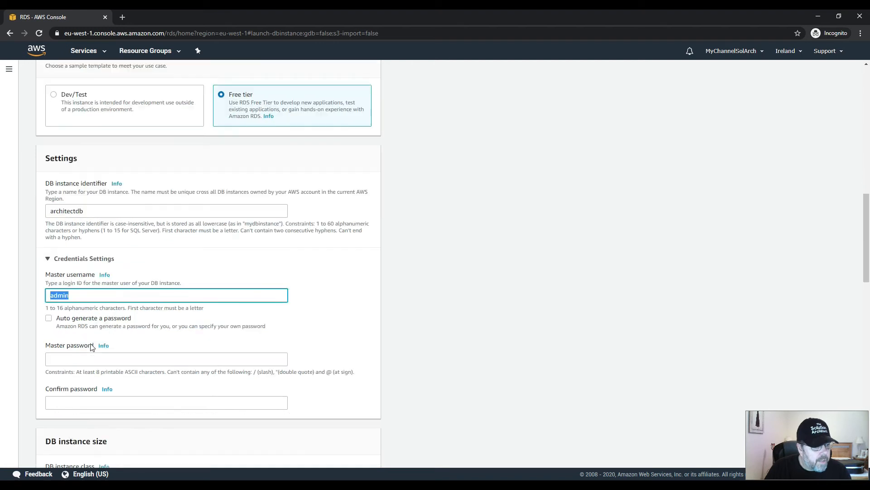
pyautogui.click(64, 260)
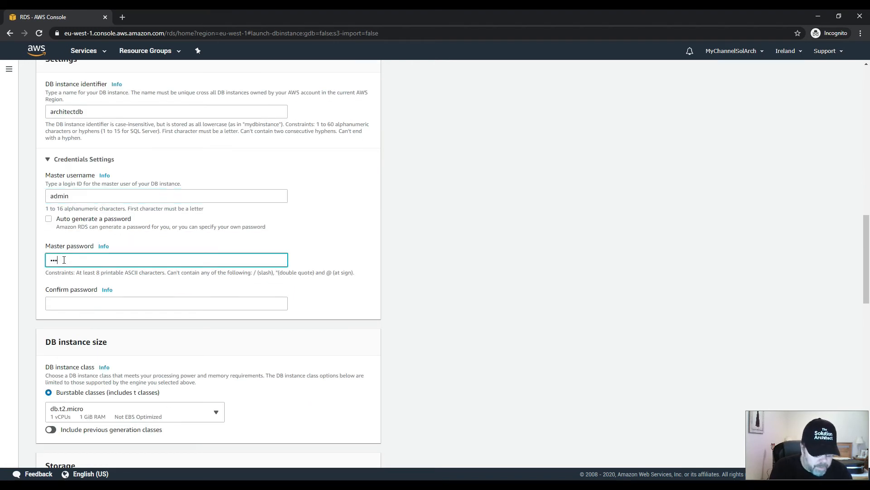
pyautogui.press('Tab')
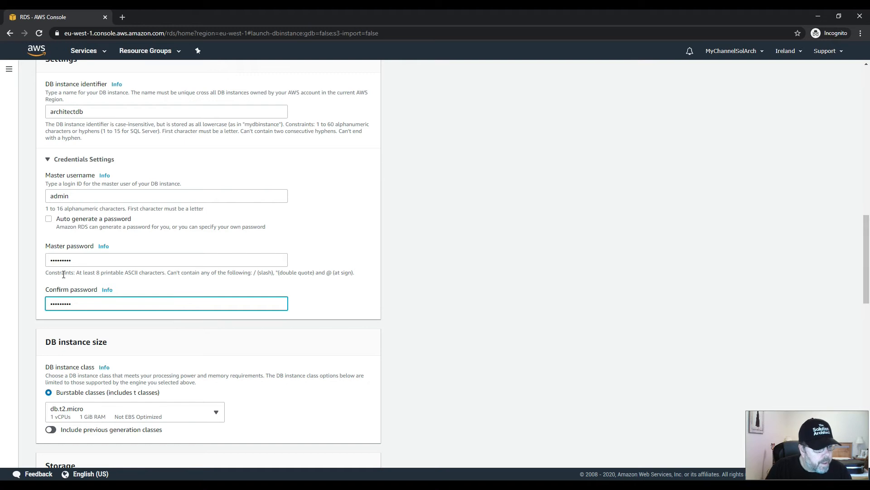
# Pick db.t2.micro as the DB instance class and check the storage type choices, keeping General Purpose (SSD).
pyautogui.scroll(-3, 290, 274)
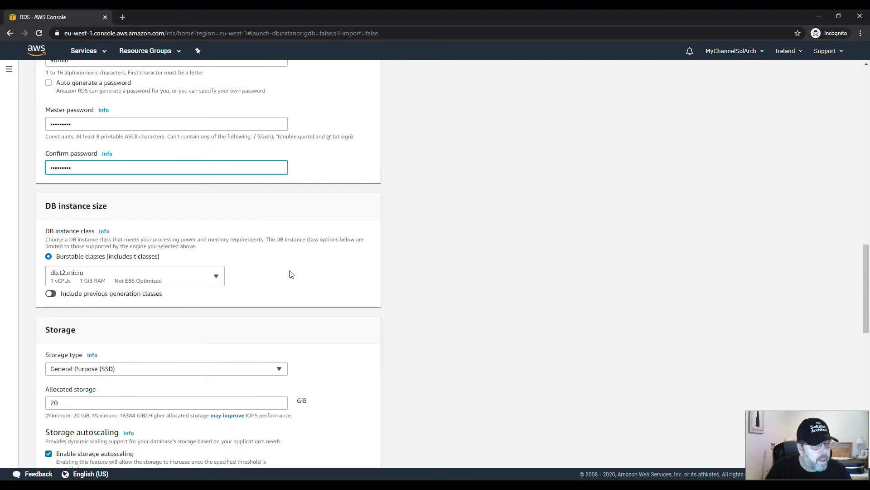
pyautogui.click(212, 280)
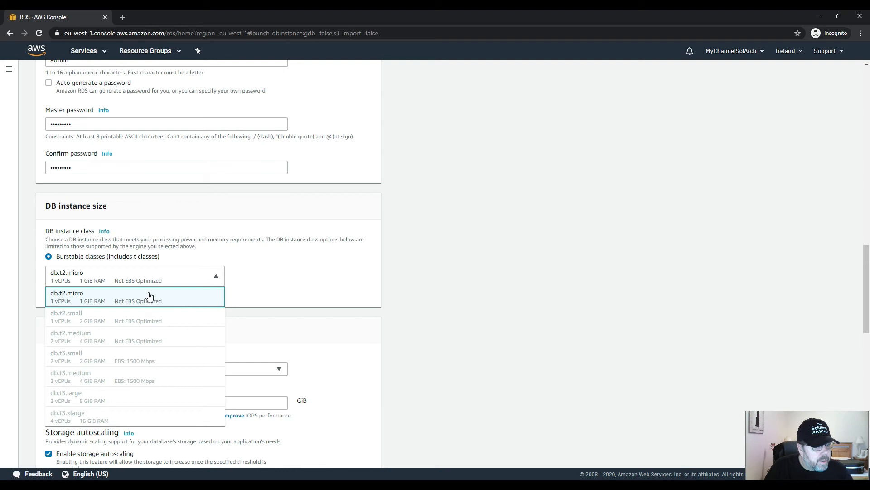
pyautogui.click(90, 298)
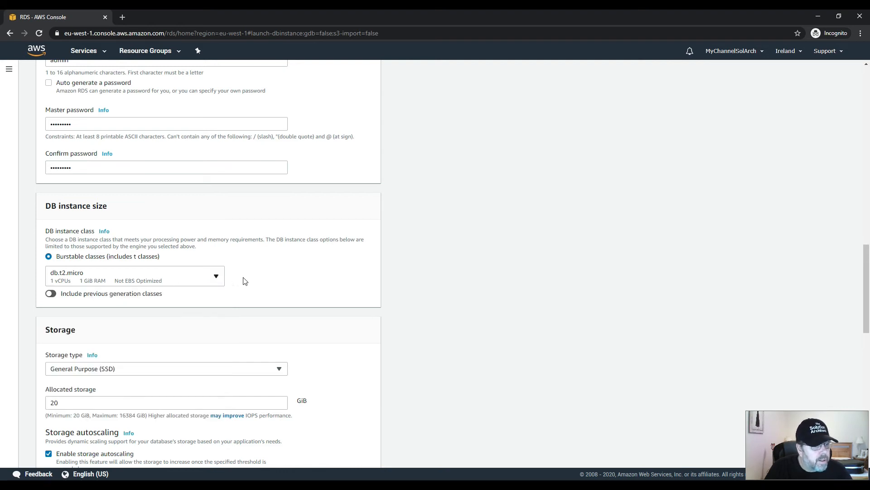
pyautogui.scroll(-3, 244, 281)
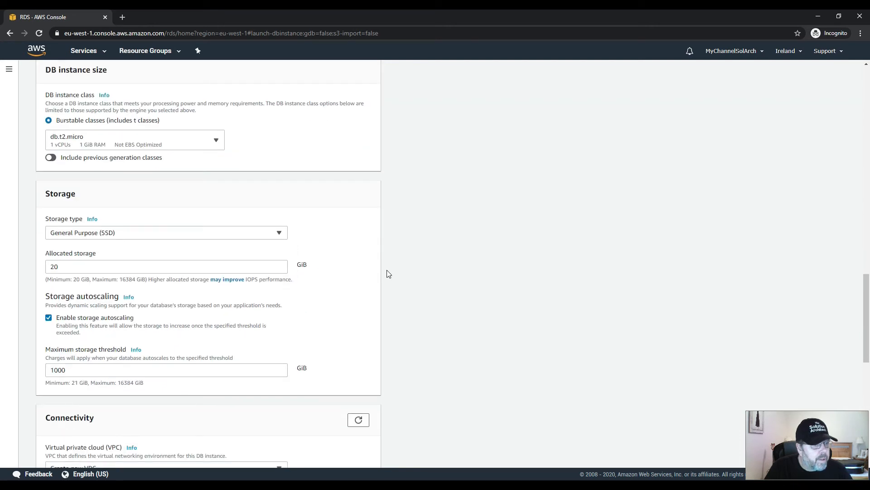
pyautogui.click(279, 233)
pyautogui.click(284, 235)
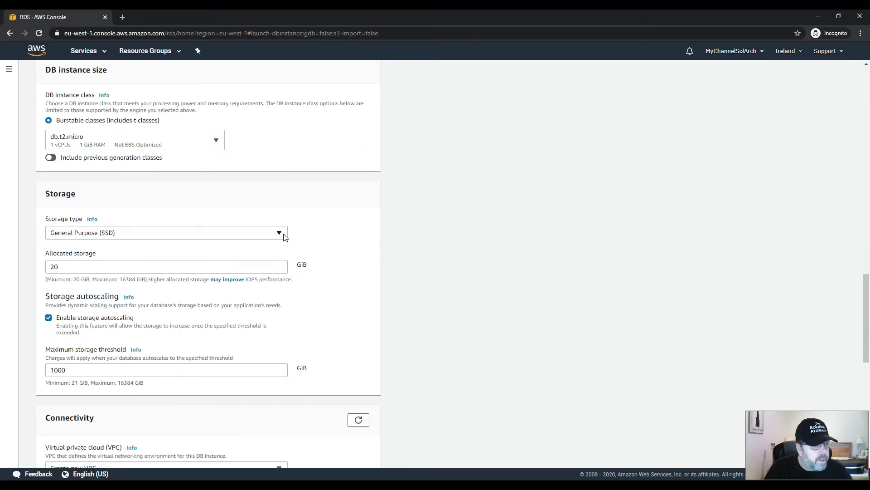
# Try an allocated storage of 10 GiB and set it back to 20 GiB.
pyautogui.doubleClick(68, 263)
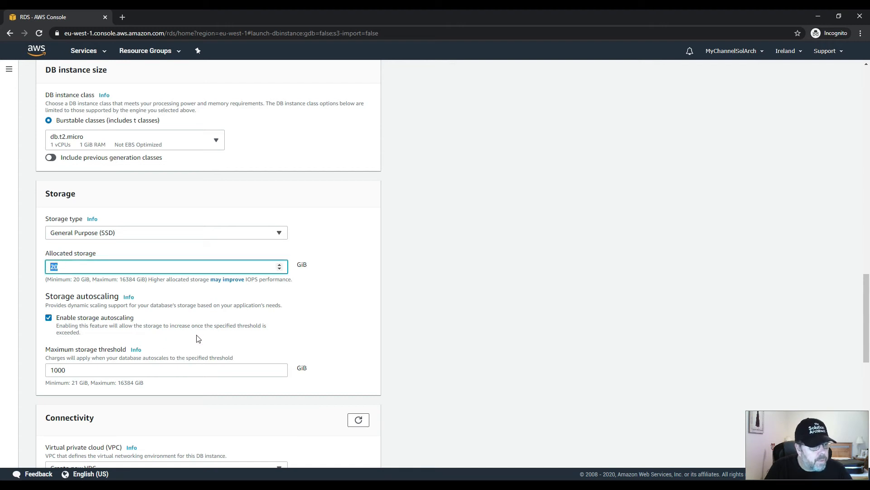
pyautogui.write('1')
pyautogui.scroll(-2, 287, 324)
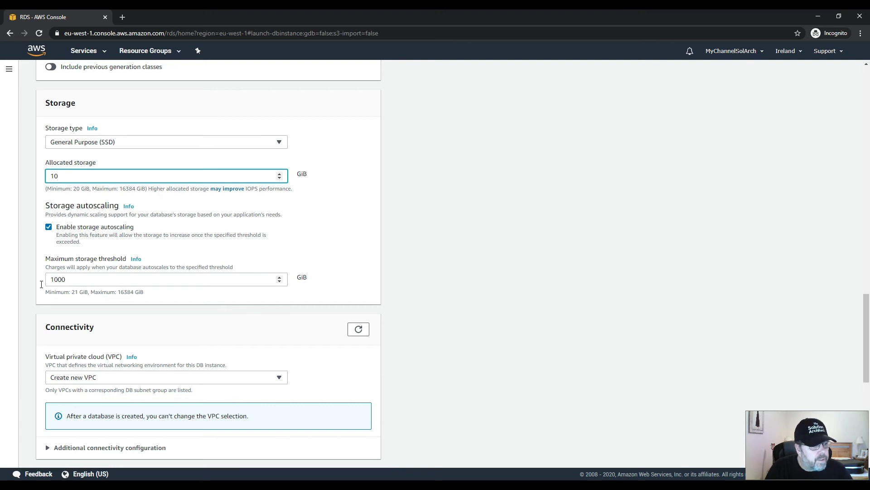
pyautogui.doubleClick(68, 285)
pyautogui.moveTo(80, 177); pyautogui.dragTo(42, 180)
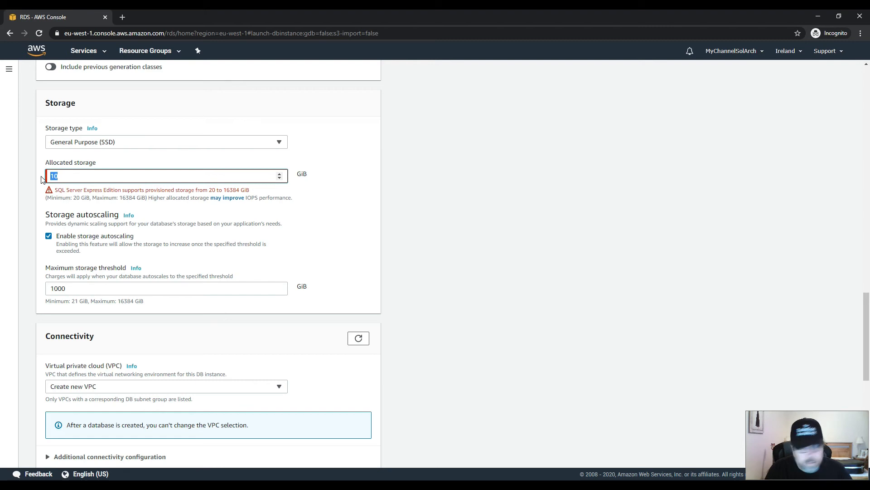
pyautogui.write('20')
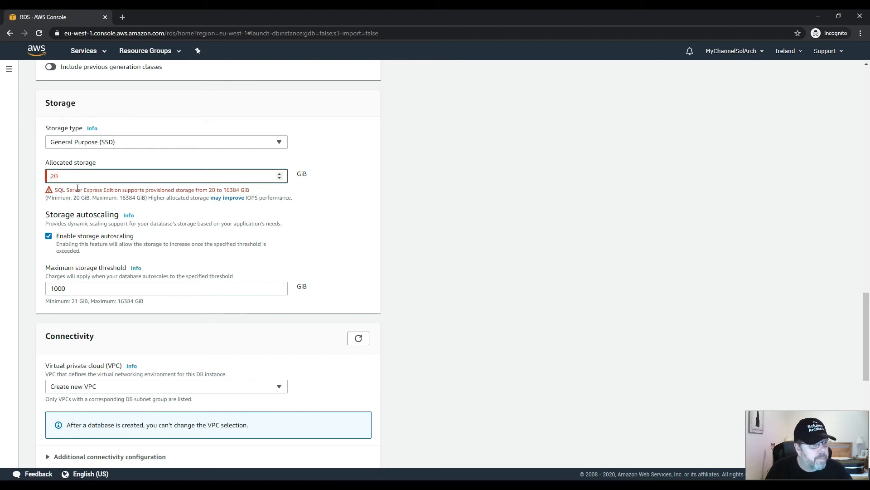
# Set the maximum storage threshold for storage autoscaling to 25 GiB.
pyautogui.scroll(-3, 95, 235)
pyautogui.scroll(2, 90, 197)
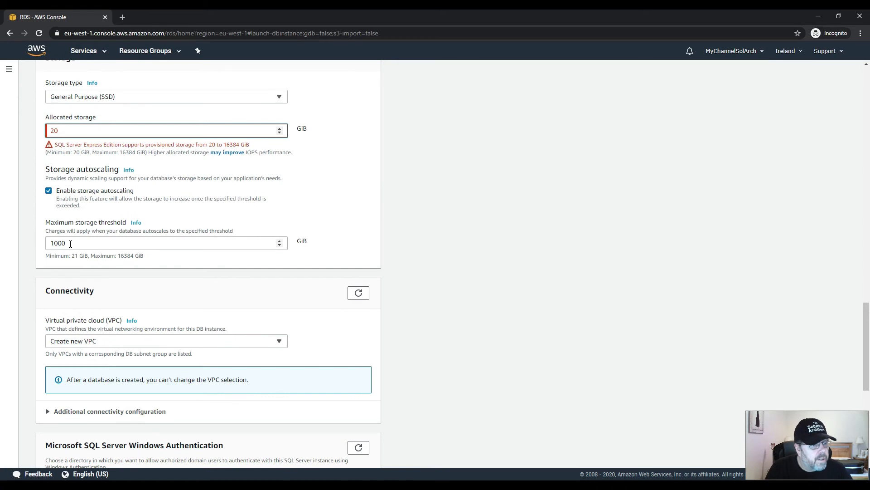
pyautogui.moveTo(69, 244); pyautogui.dragTo(33, 245)
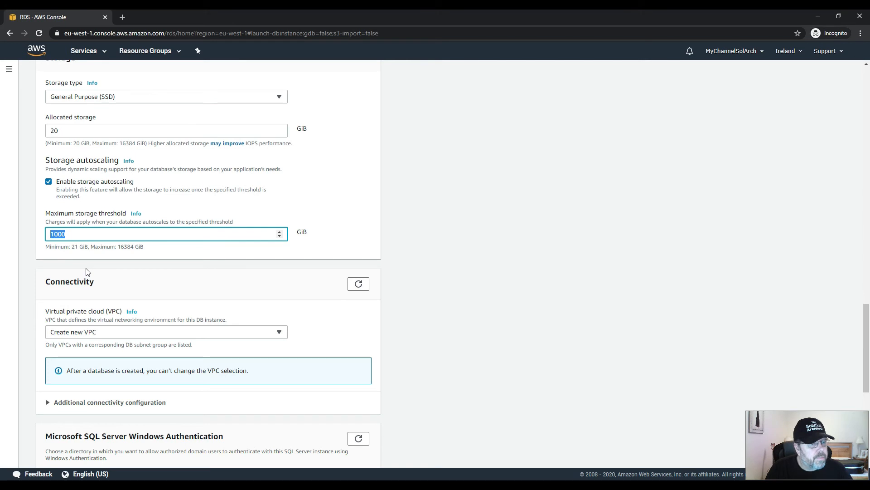
pyautogui.write('25')
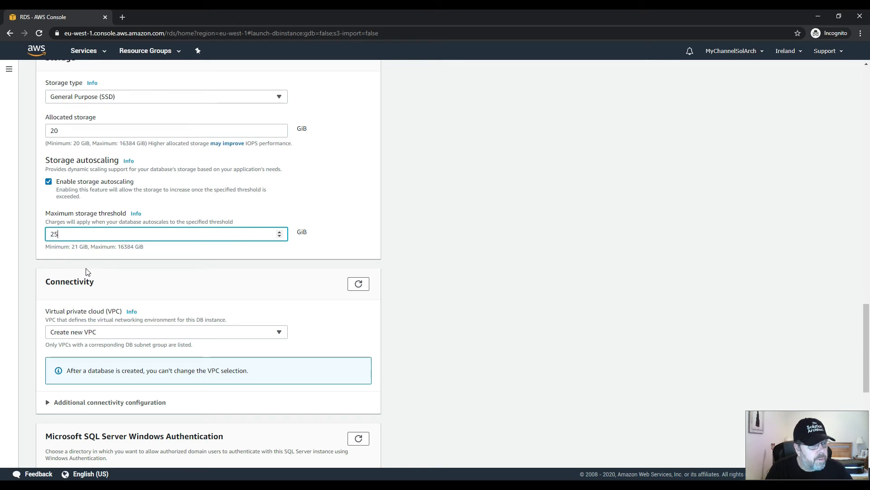
pyautogui.scroll(-1, 285, 287)
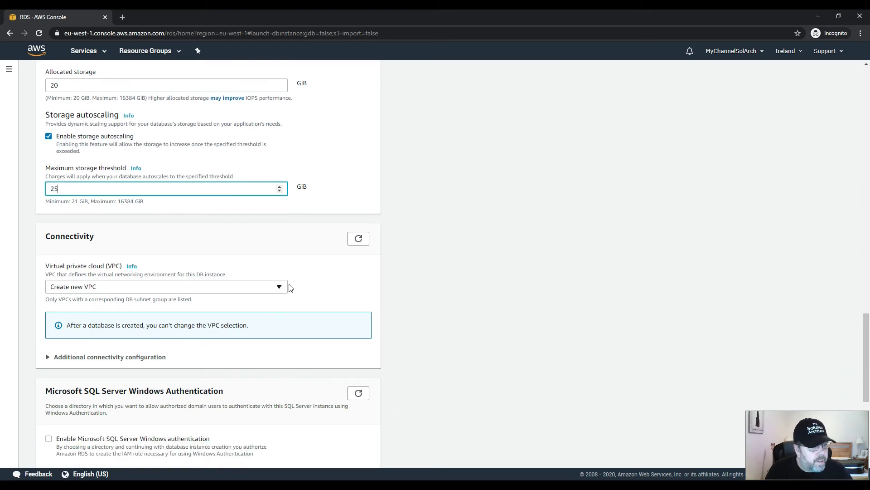
# In the additional connectivity configuration, make the database publicly accessible and keep Create new DB Subnet Group as the subnet group.
pyautogui.scroll(-1, 318, 290)
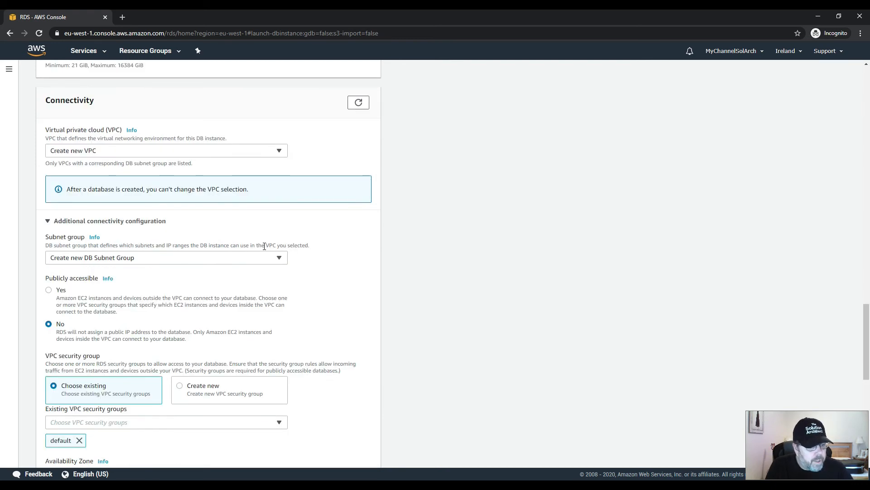
pyautogui.scroll(-2, 264, 247)
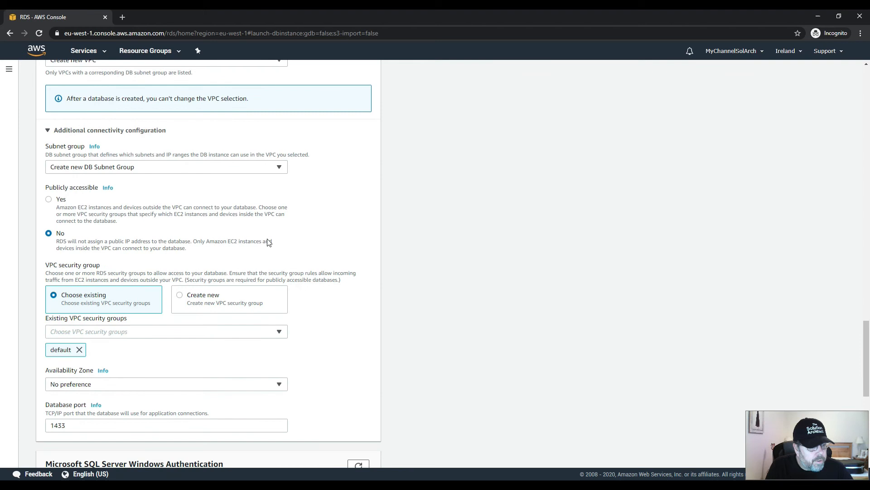
pyautogui.scroll(-7, 267, 243)
pyautogui.scroll(10, 266, 241)
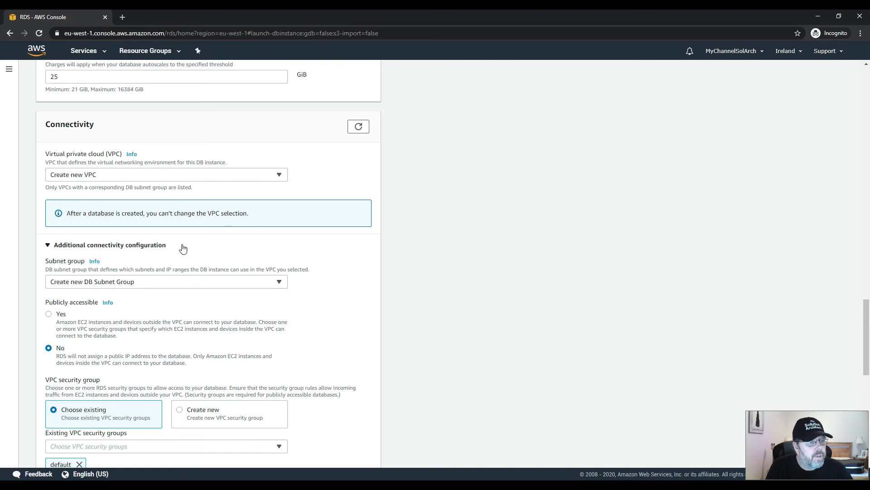
pyautogui.click(280, 283)
pyautogui.click(281, 284)
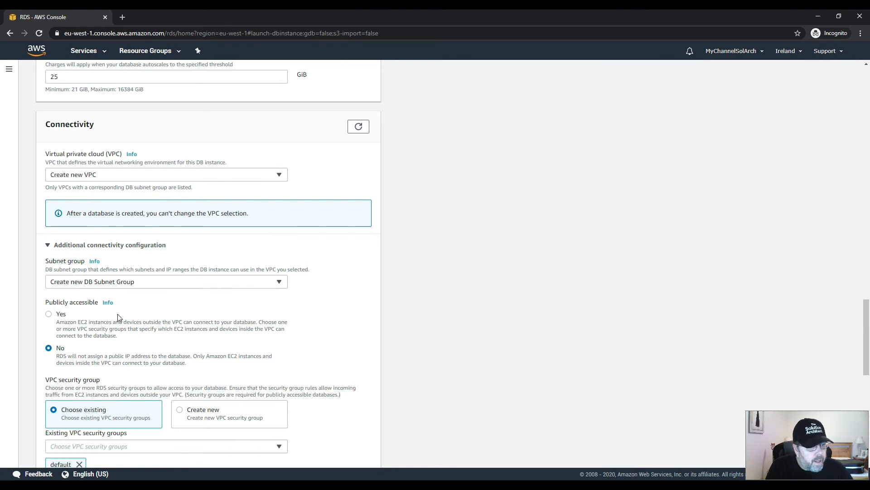
pyautogui.click(49, 314)
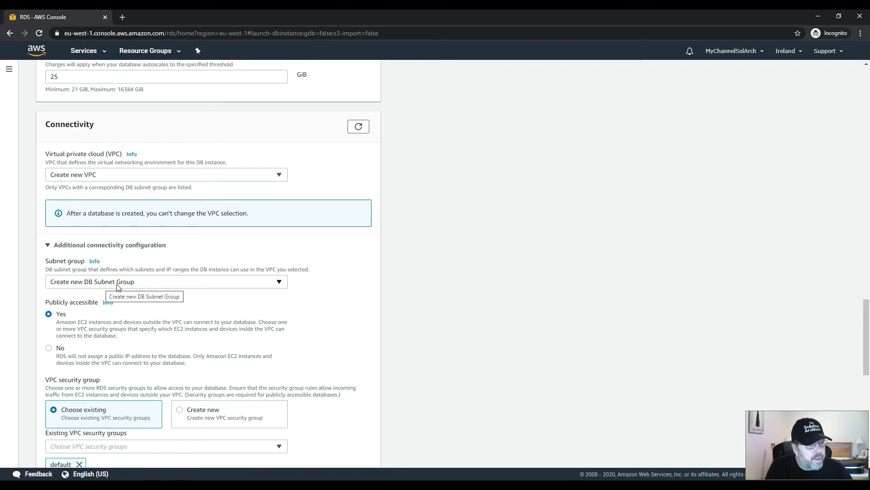
pyautogui.click(151, 284)
pyautogui.click(151, 285)
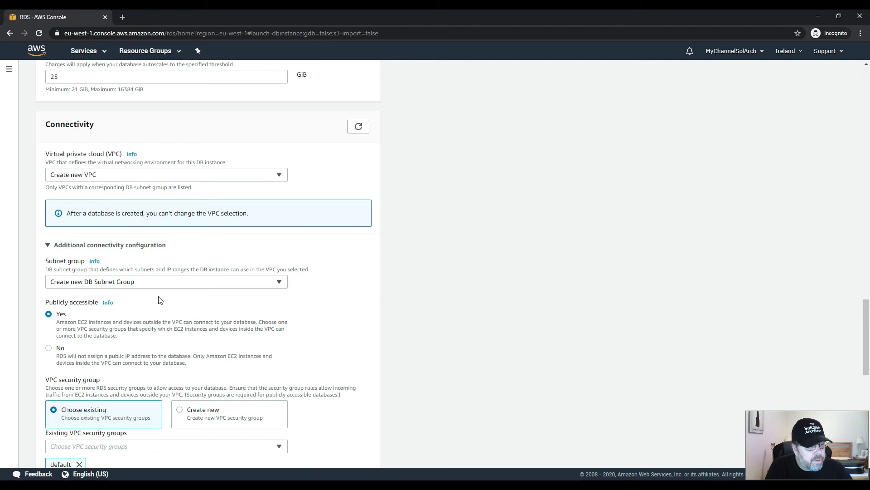
# Create a new VPC security group named architectdemodbgroup for the database instead of using an existing one.
pyautogui.scroll(-2, 209, 335)
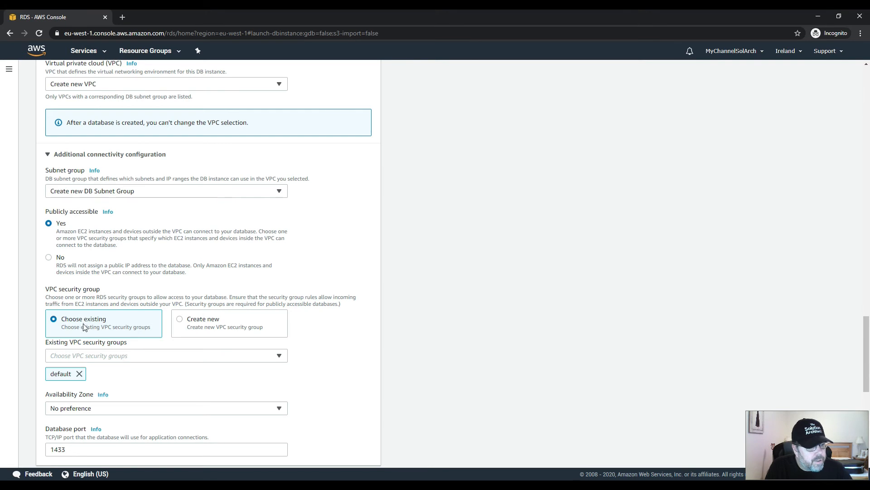
pyautogui.click(279, 357)
pyautogui.press('Return')
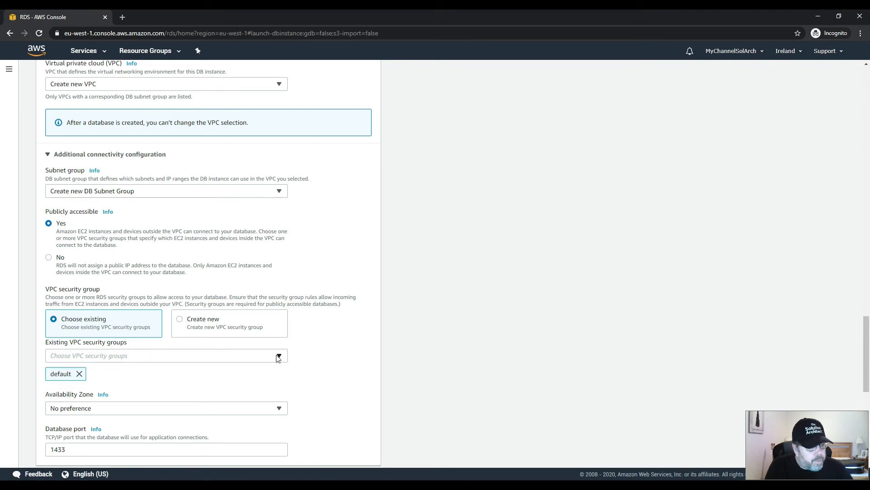
pyautogui.click(185, 323)
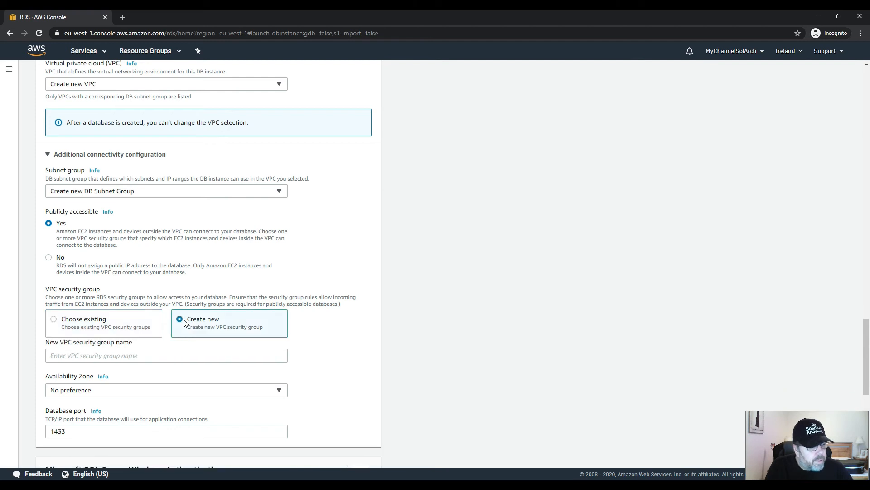
pyautogui.click(118, 352)
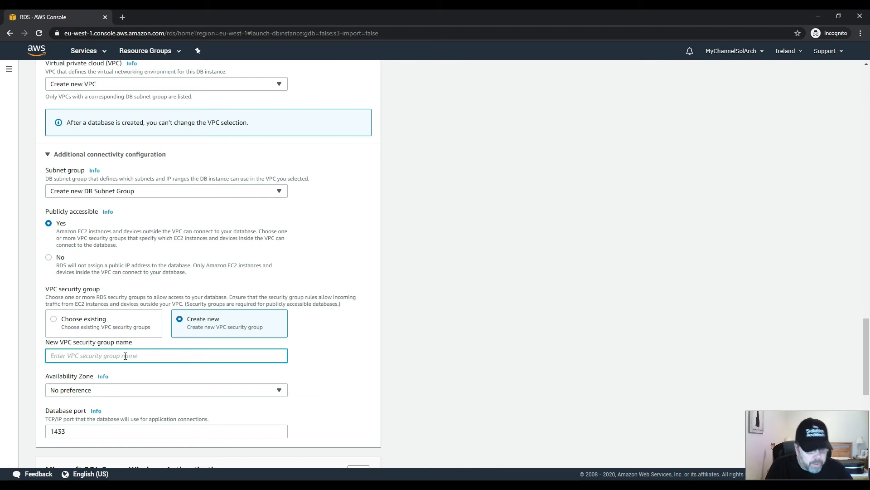
pyautogui.write('archi')
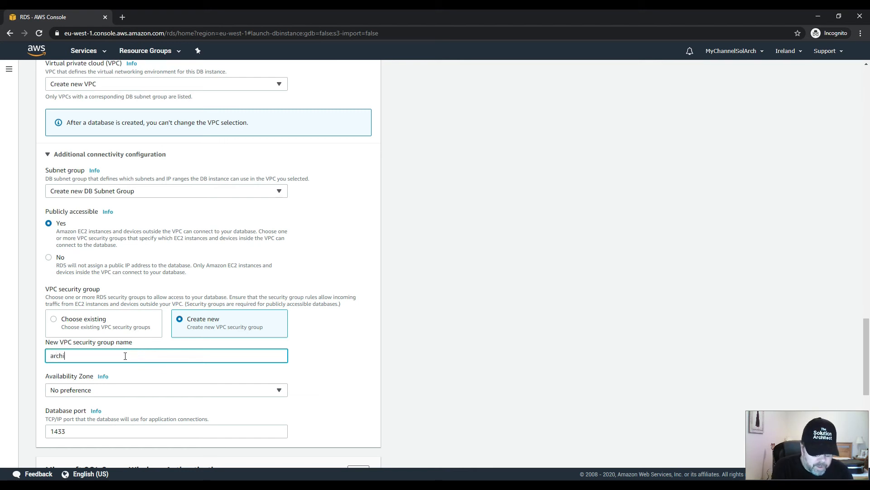
pyautogui.write('tectdemodb')
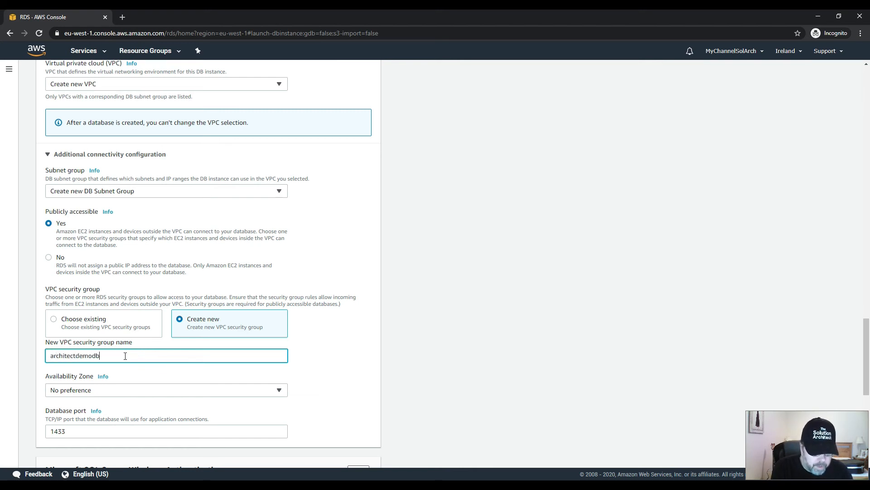
pyautogui.write('group')
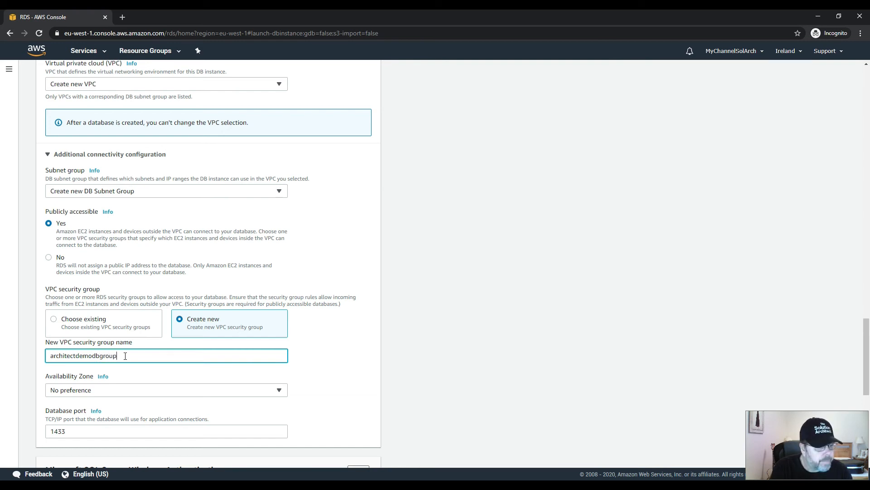
# Set the database's Availability Zone to eu-west-1a.
pyautogui.scroll(-2, 280, 358)
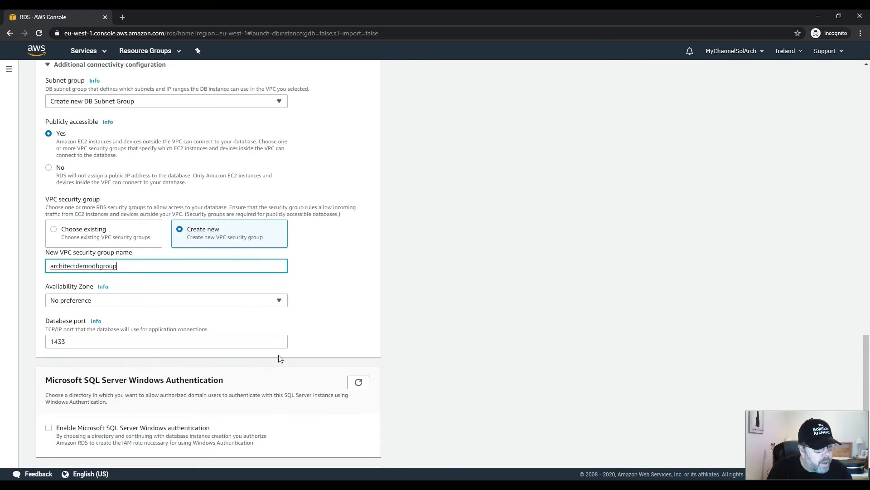
pyautogui.click(280, 300)
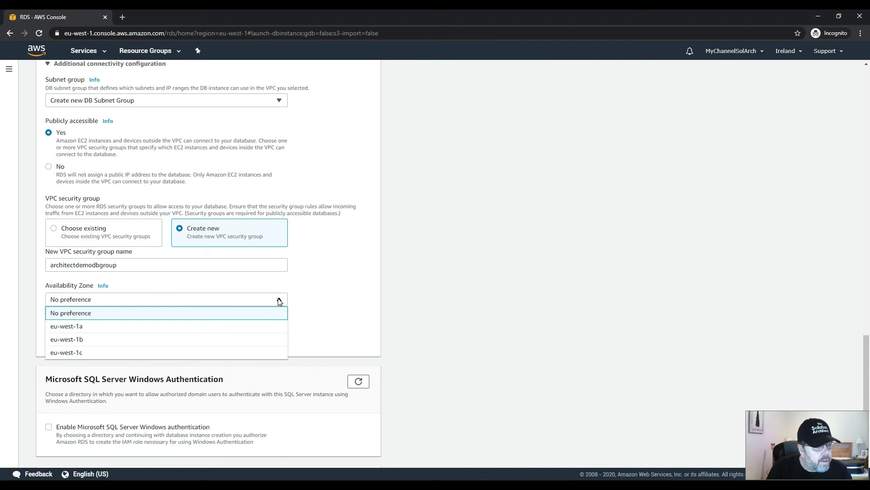
pyautogui.click(279, 301)
pyautogui.click(281, 301)
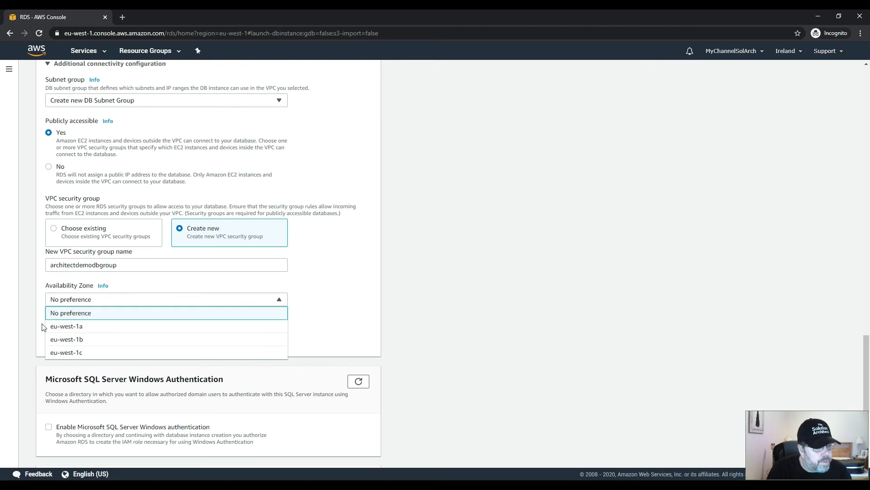
pyautogui.click(96, 326)
# Review the remaining settings, keeping database port 1433 and Windows authentication disabled, and create the database.
pyautogui.scroll(-2, 340, 330)
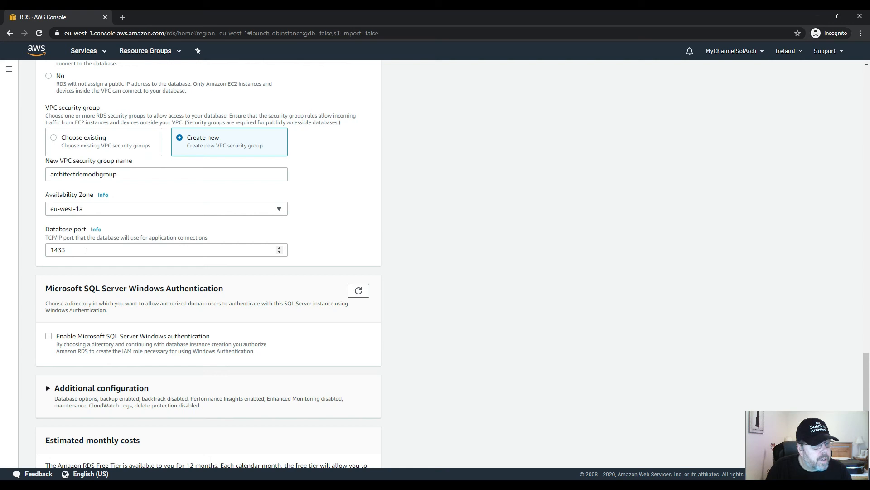
pyautogui.scroll(3, 329, 257)
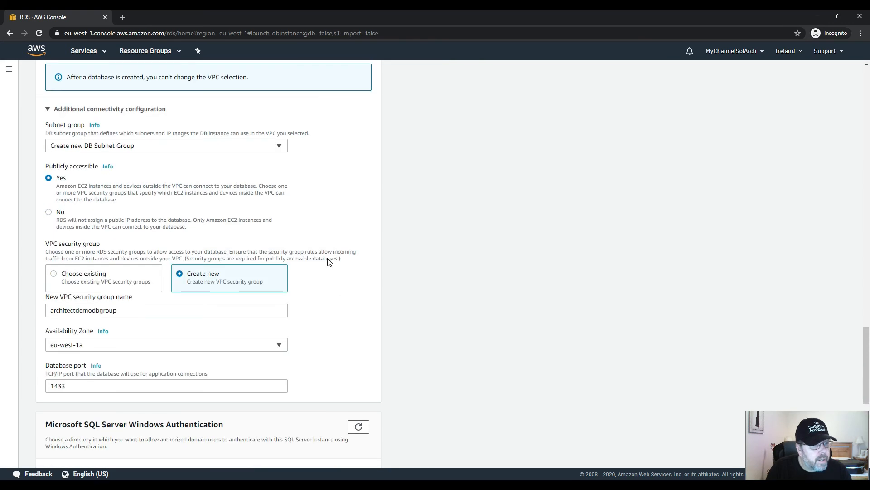
pyautogui.scroll(-4, 328, 259)
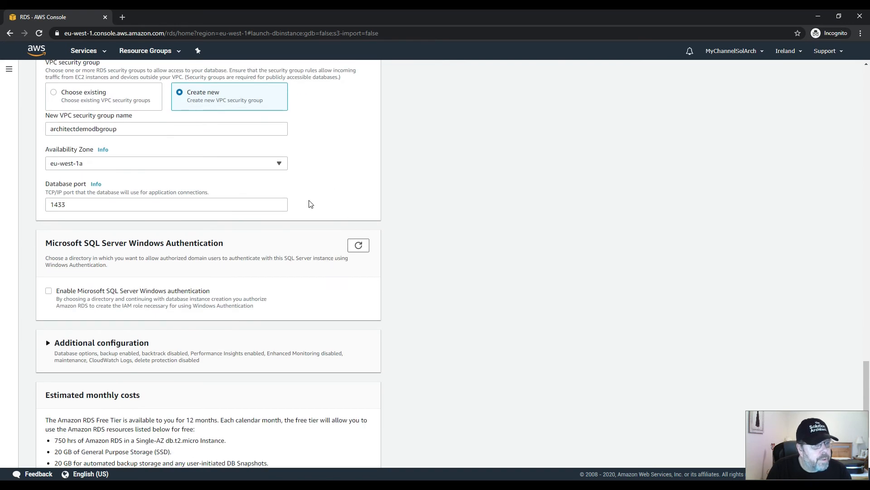
pyautogui.scroll(-2, 318, 201)
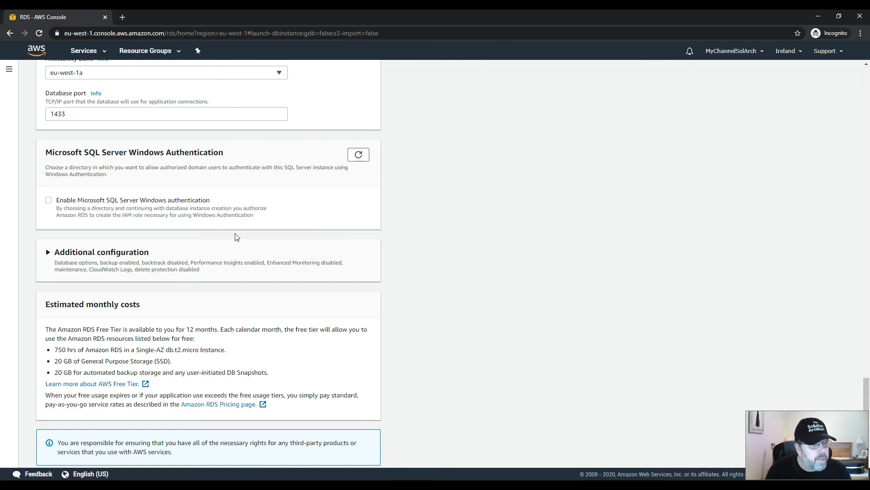
pyautogui.scroll(-1, 236, 236)
pyautogui.scroll(3, 220, 237)
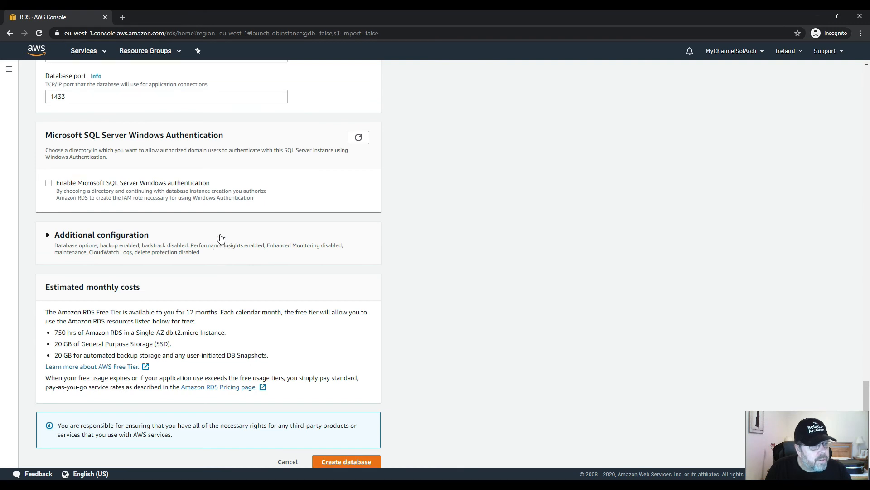
pyautogui.scroll(-3, 221, 238)
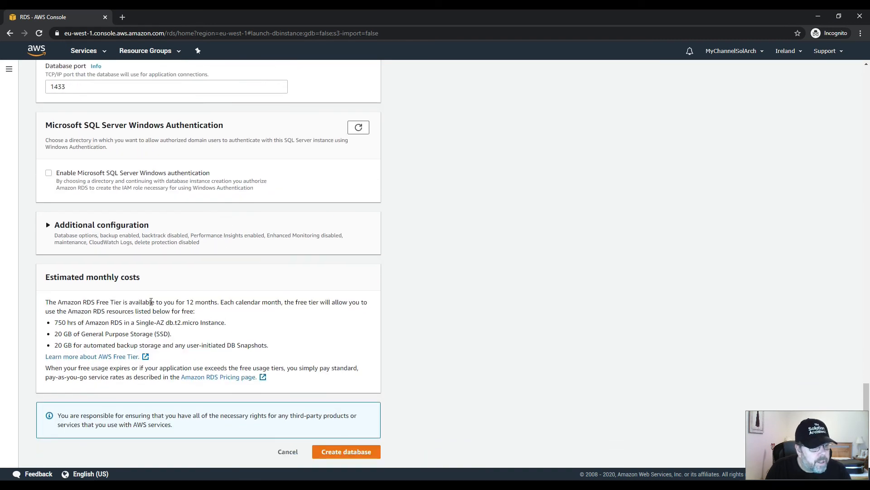
pyautogui.click(346, 452)
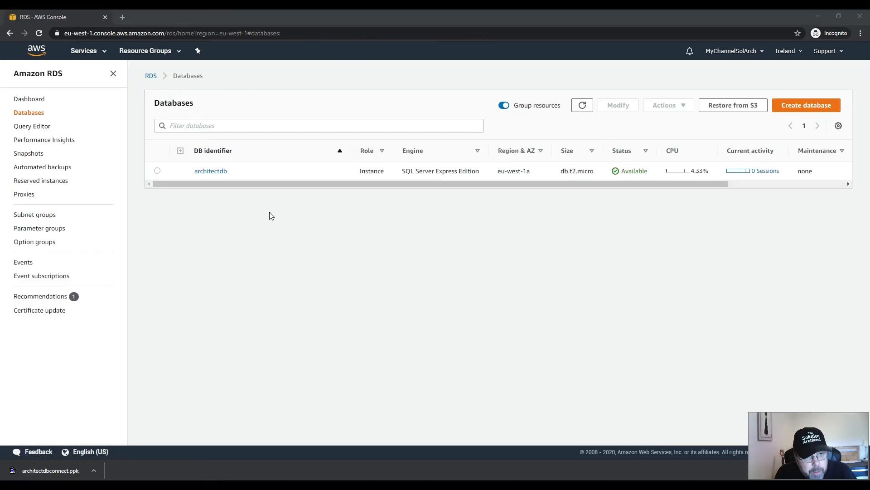
# Open the details of the architectdb instance and select its full endpoint address.
pyautogui.click(211, 171)
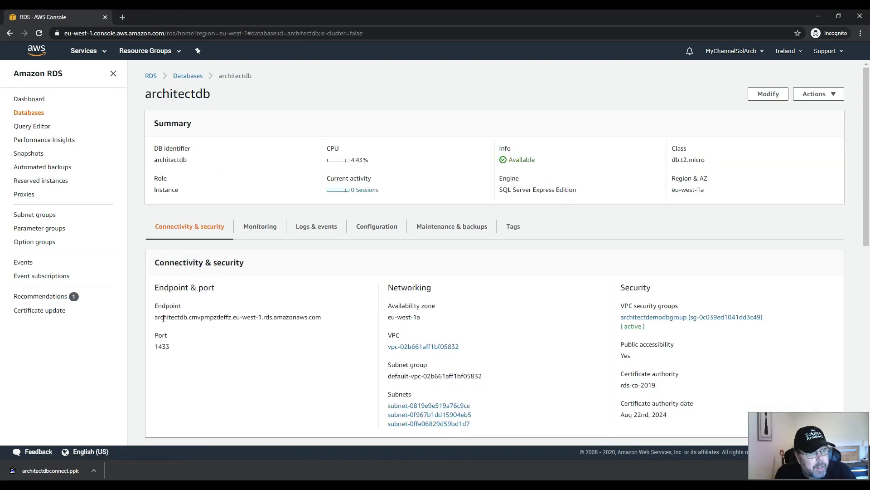
pyautogui.moveTo(156, 317); pyautogui.dragTo(343, 325)
pyautogui.hotkey('ctrl', 'c')
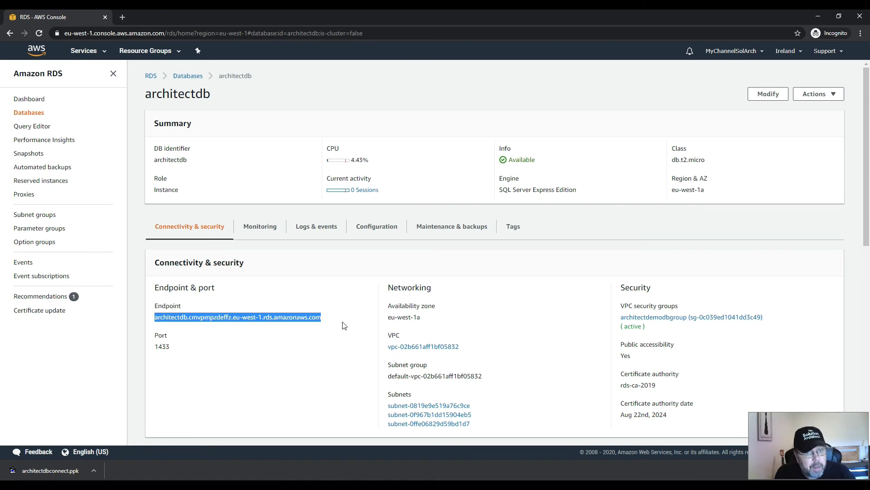
# Open the architectdemodbgroup security group from the instance's inbound rule and open its inbound rules for editing.
pyautogui.scroll(-4, 290, 347)
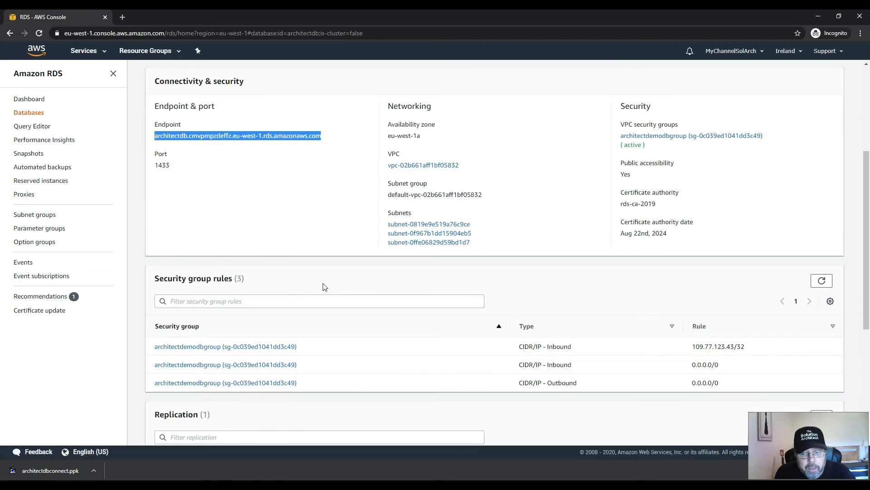
pyautogui.scroll(-1, 325, 287)
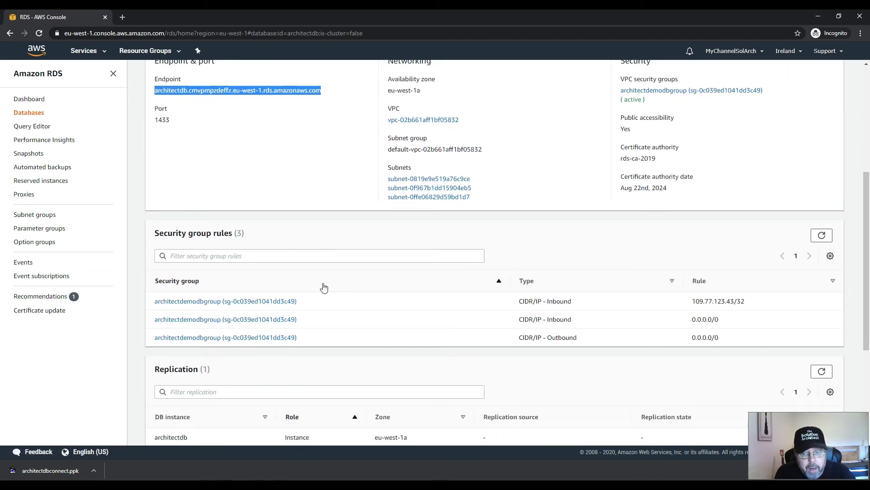
pyautogui.click(222, 301)
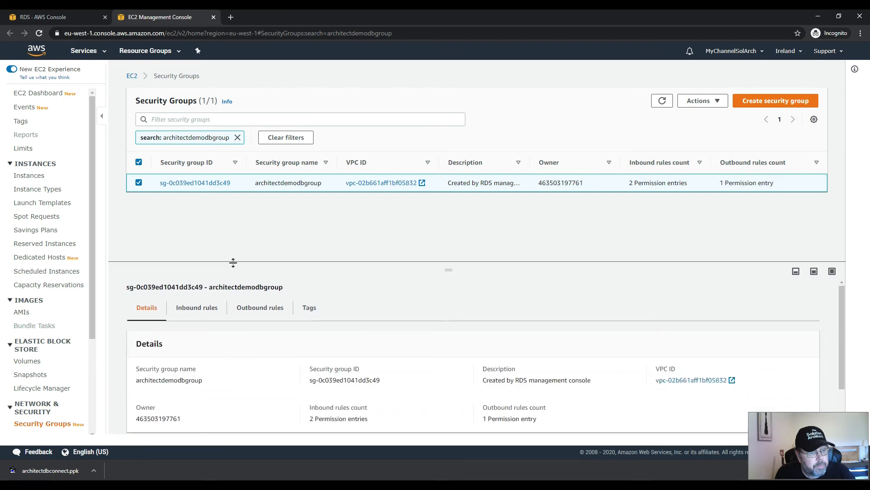
pyautogui.click(183, 312)
pyautogui.scroll(-1, 372, 363)
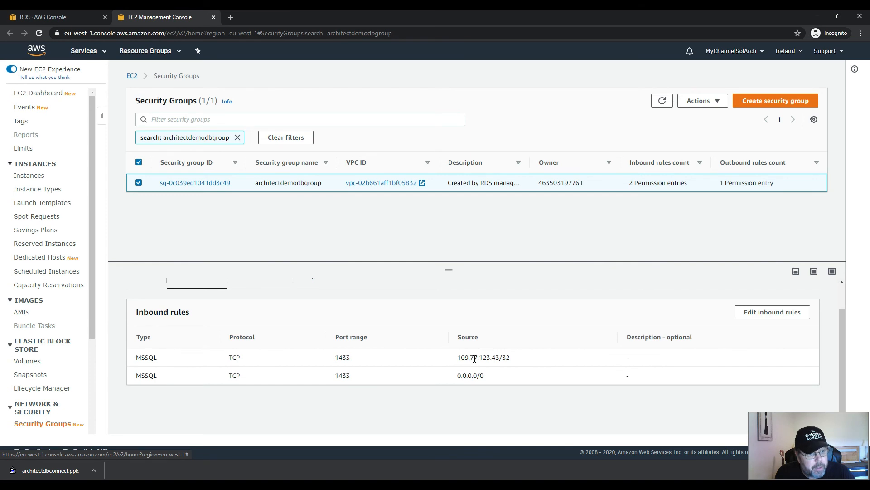
pyautogui.click(771, 312)
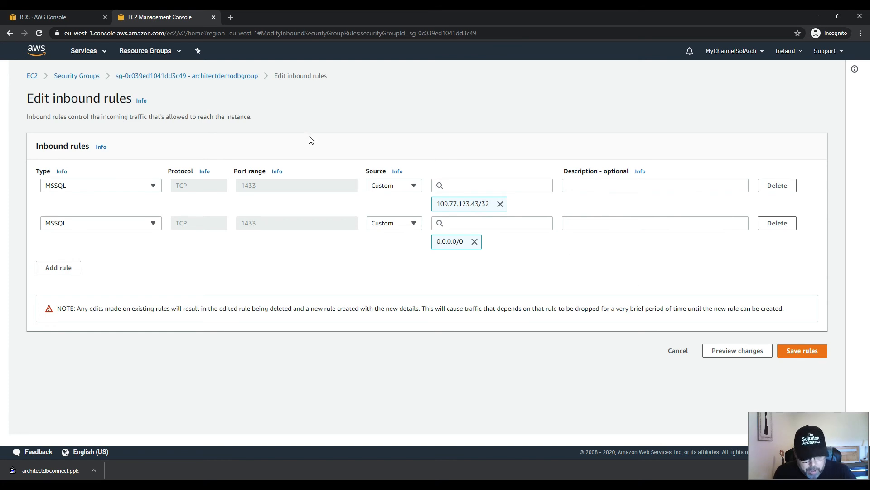
# Switch to Visual Studio Code and add a SQL Server connection using the copied architectdb RDS endpoint and the default database.
pyautogui.click(85, 18)
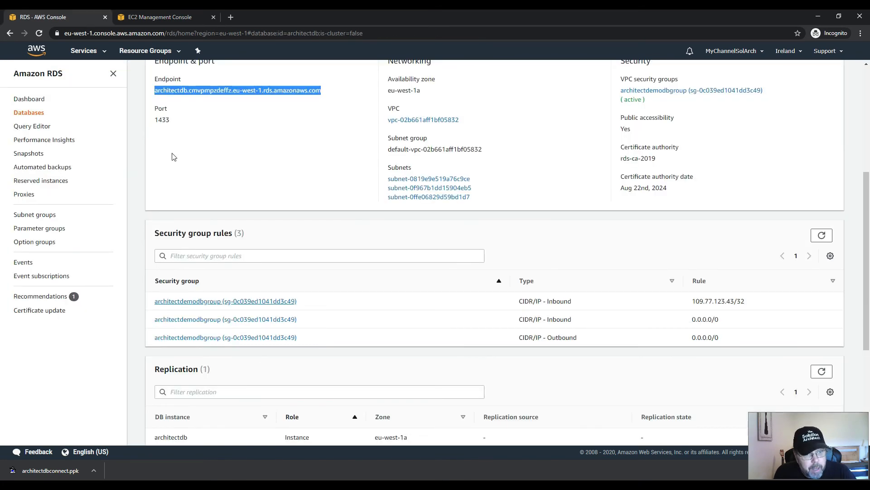
pyautogui.scroll(4, 257, 238)
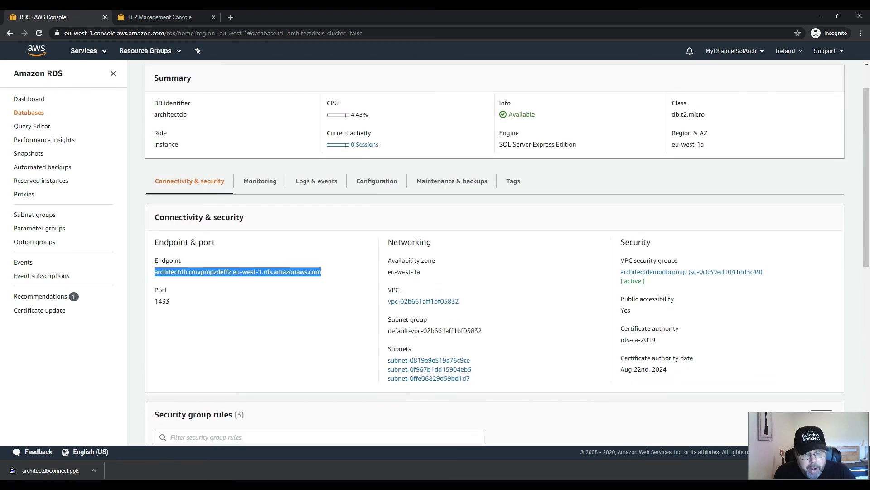
pyautogui.hotkey('alt', 'Tab')
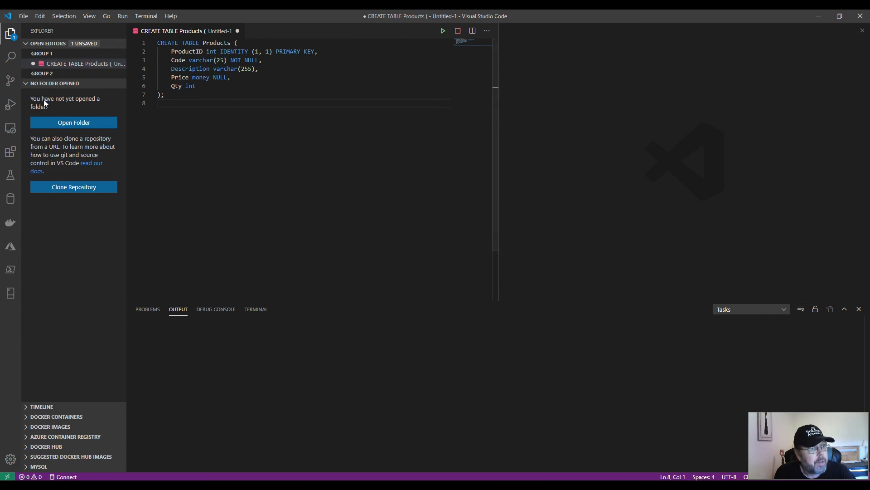
pyautogui.click(10, 294)
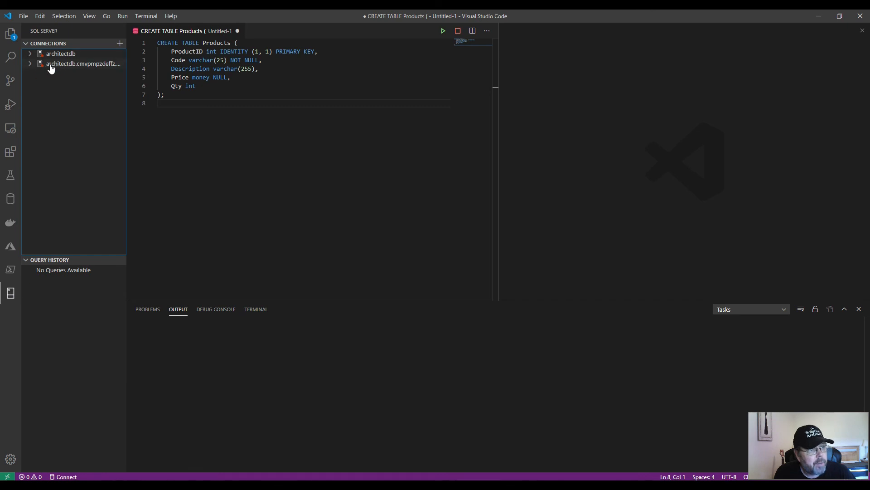
pyautogui.click(120, 46)
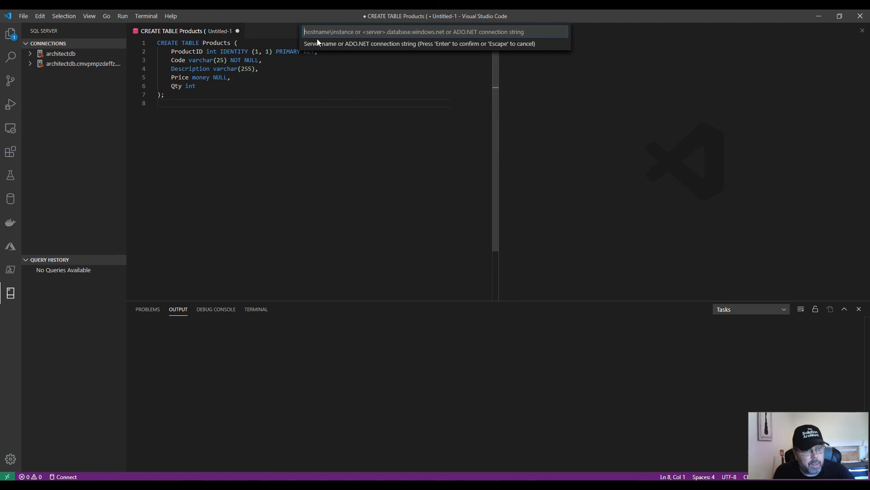
pyautogui.hotkey('ctrl', 'v')
pyautogui.press('Return')
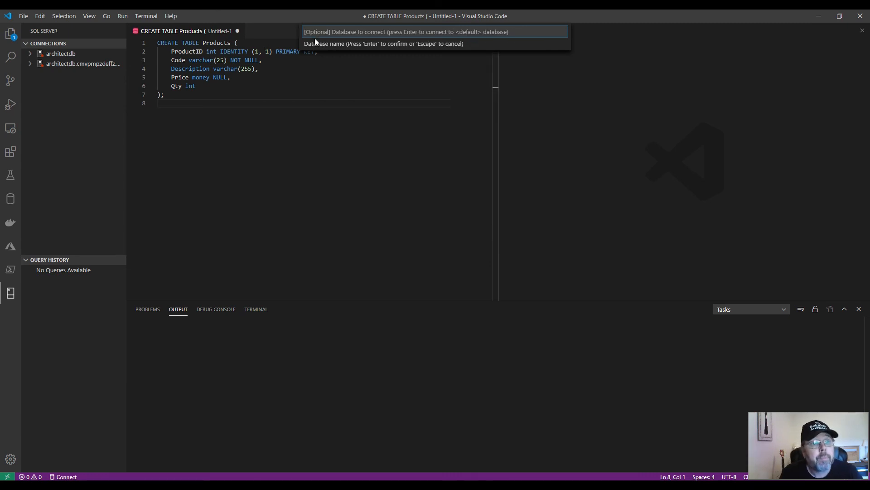
pyautogui.press('Return')
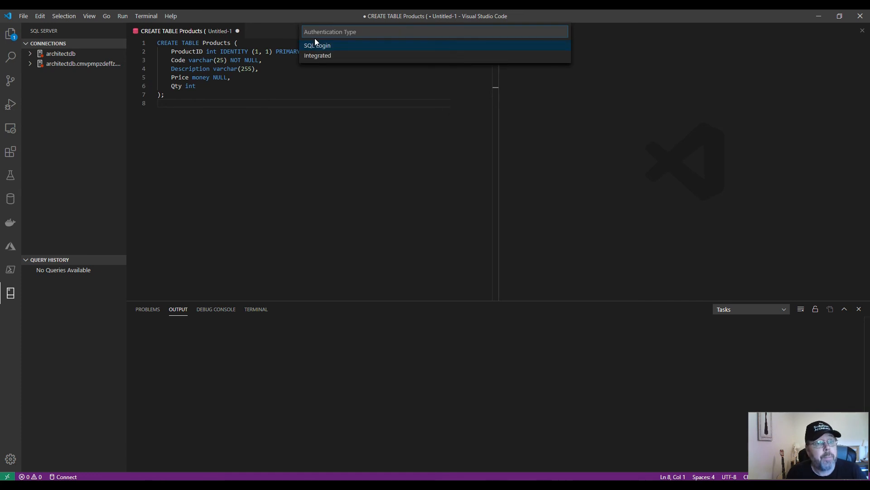
# Authenticate the connection with SQL Login as admin, enter the account password, save it, and leave the profile name blank.
pyautogui.press('Return')
pyautogui.write('admin')
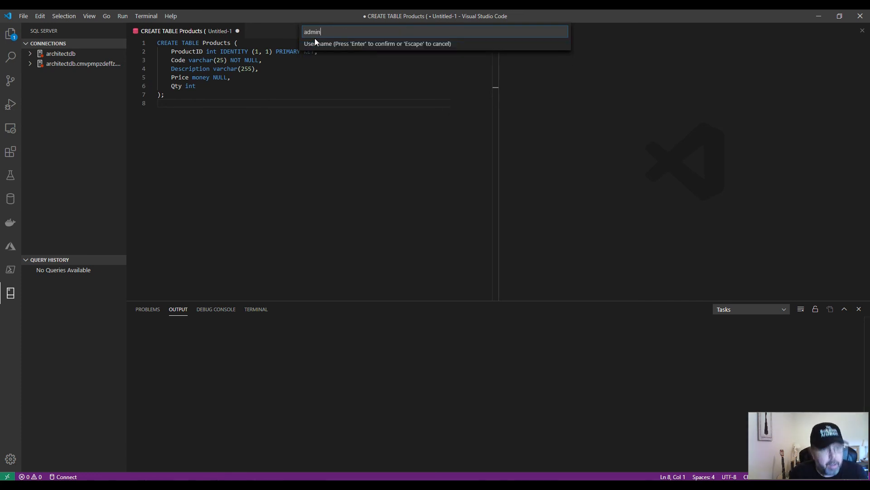
pyautogui.press('Return')
pyautogui.write('••')
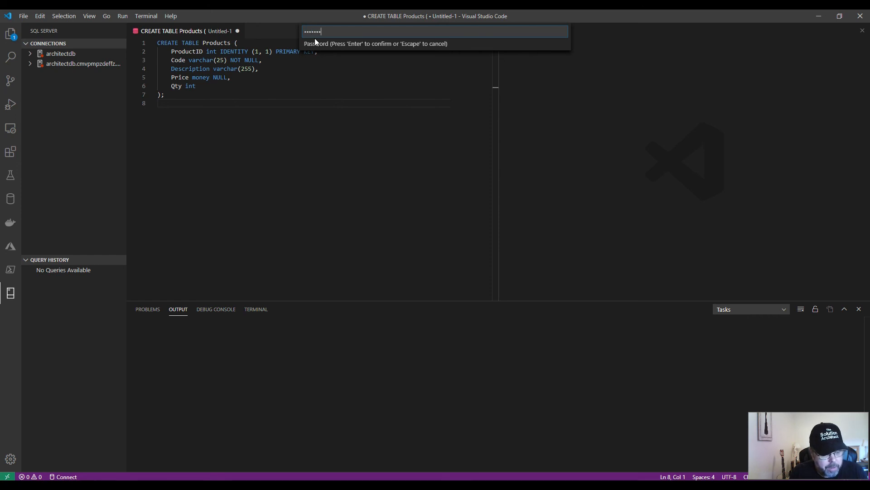
pyautogui.press('Return')
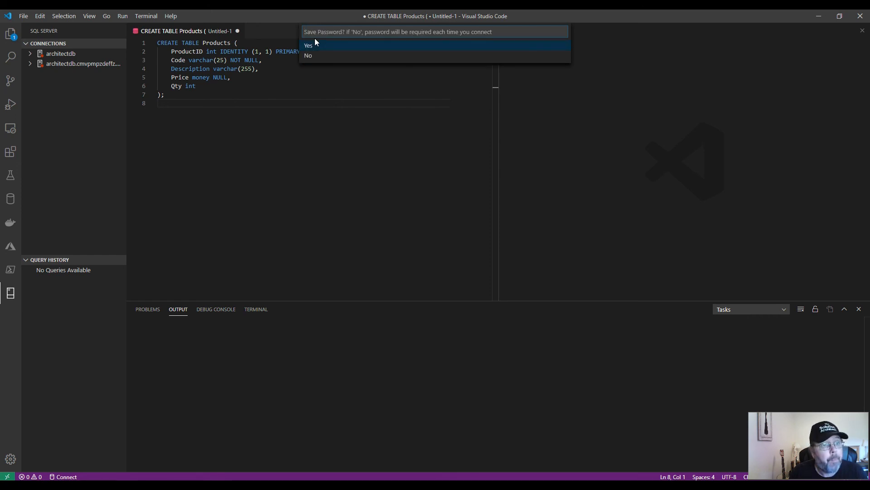
pyautogui.press('Return')
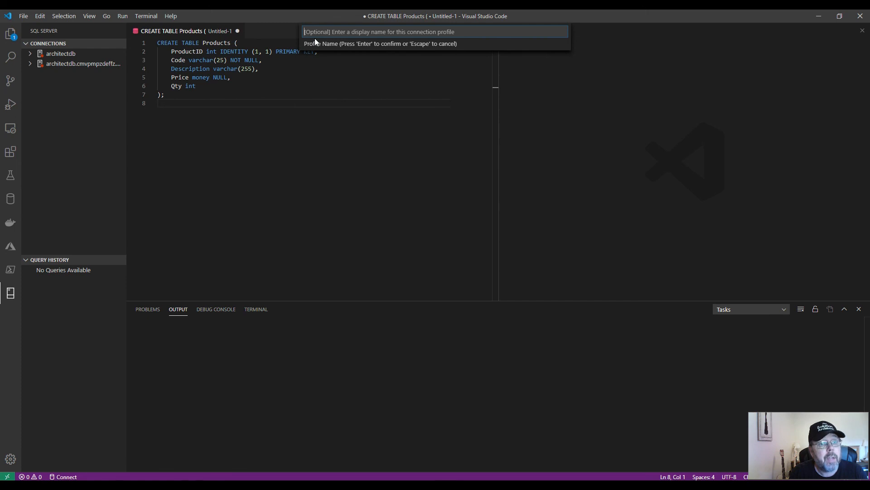
pyautogui.press('Return')
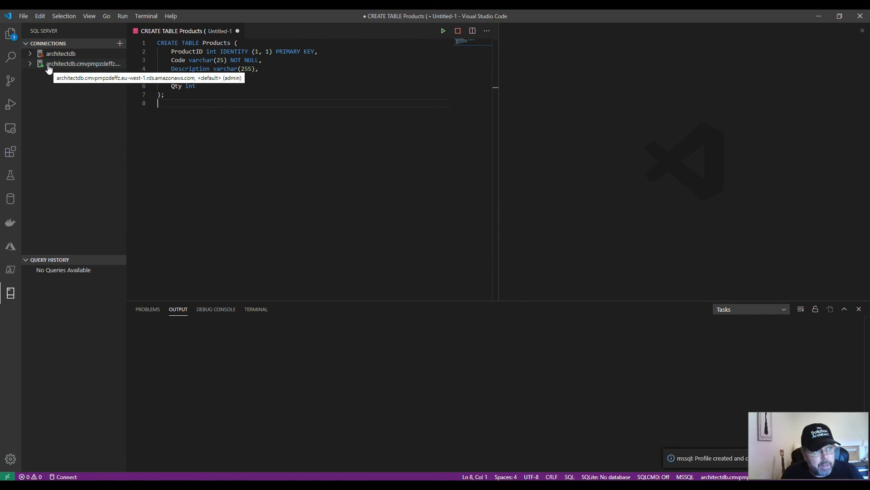
# Expand the new RDS server connection and open a new query on it.
pyautogui.click(32, 65)
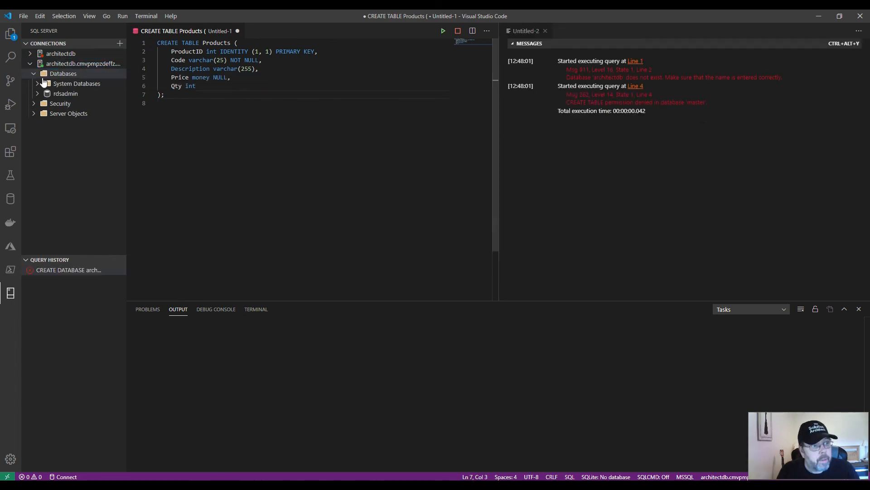
pyautogui.click(34, 75)
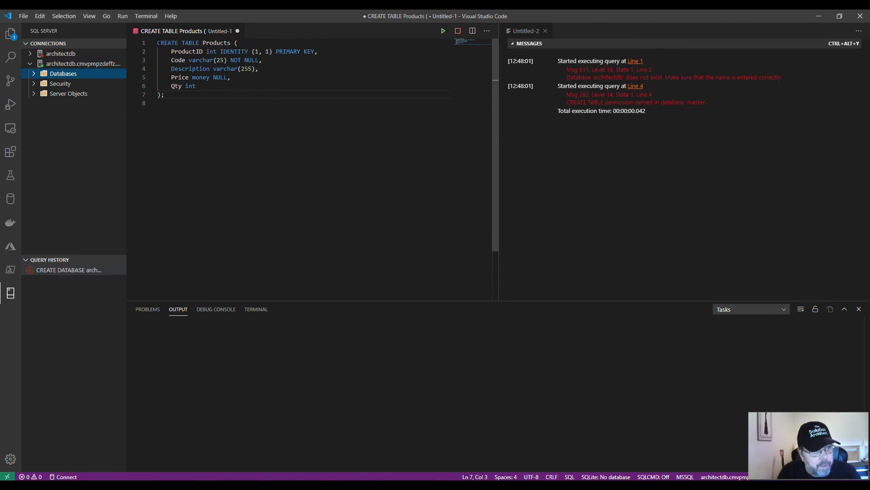
pyautogui.click(83, 65)
pyautogui.rightClick(83, 65)
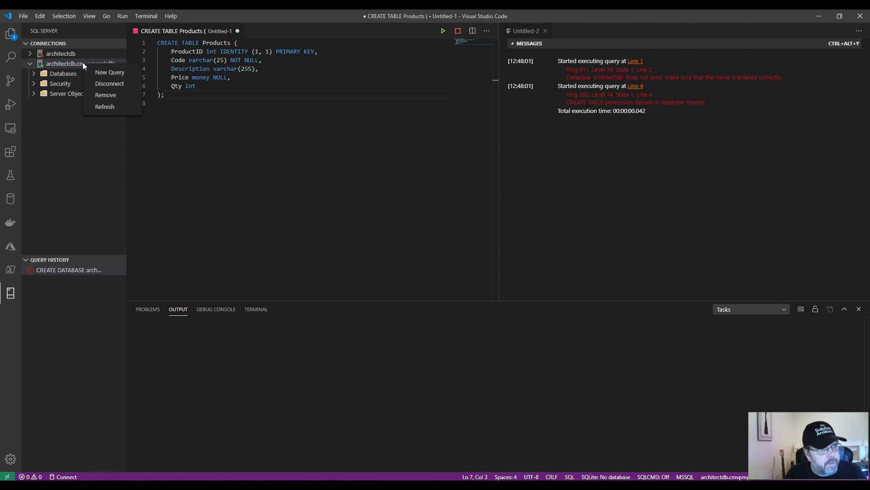
pyautogui.click(107, 72)
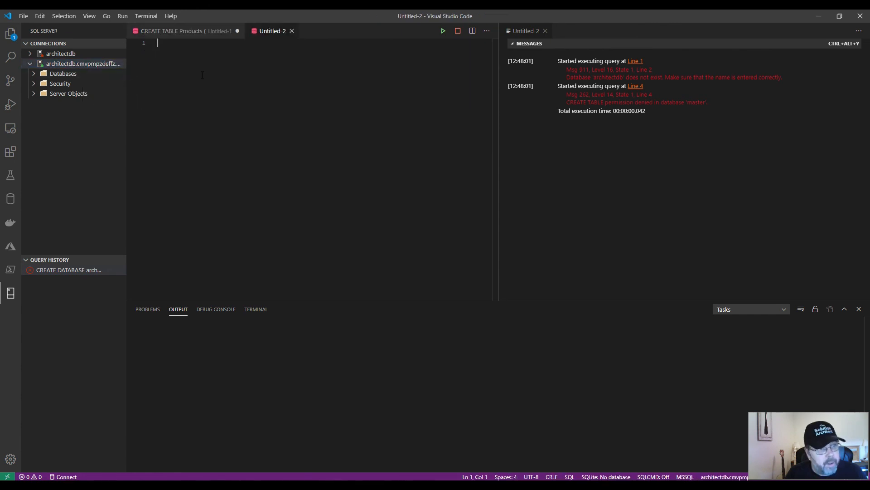
# Write the statement CREATE DATABASE architectdb; in the new query and run it.
pyautogui.write('CREATE ')
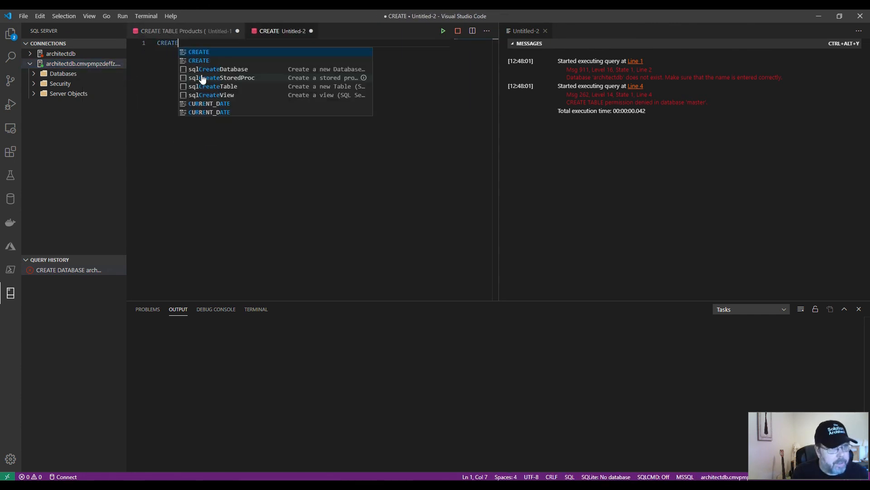
pyautogui.write('DATABASDE')
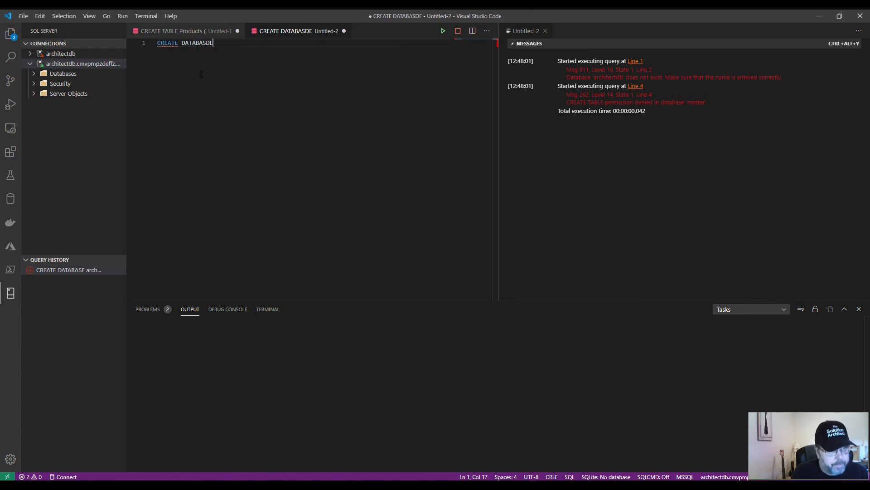
pyautogui.press('BackSpace')
pyautogui.press('BackSpace')
pyautogui.write('E')
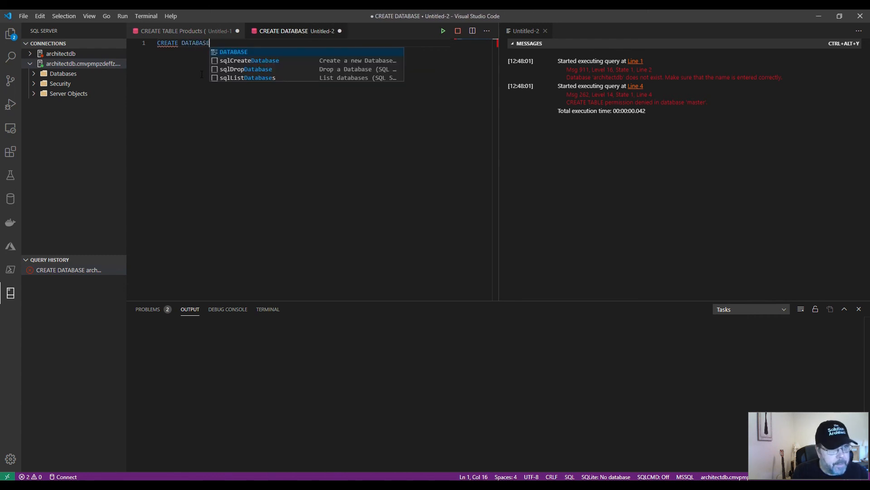
pyautogui.write(' architectdb;')
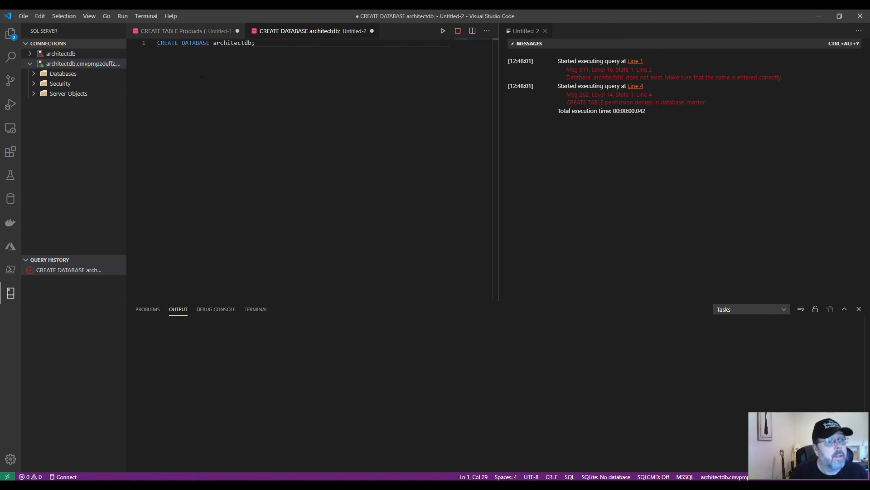
pyautogui.click(445, 33)
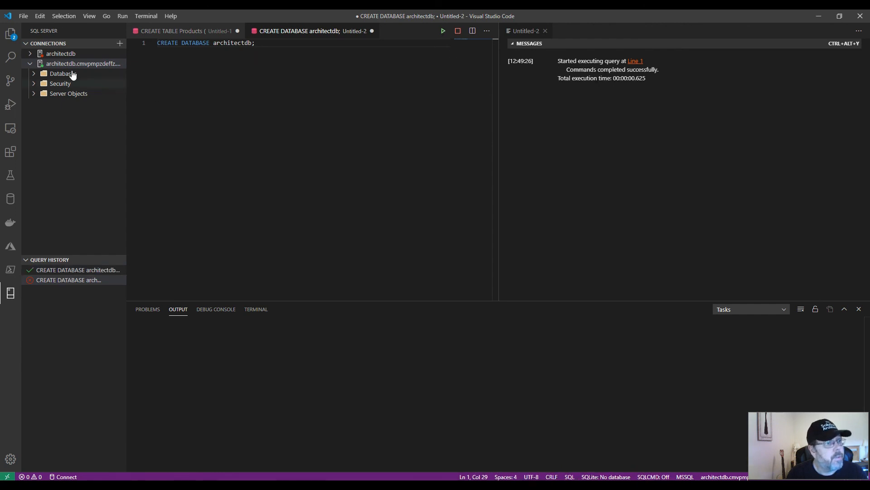
# Expand the RDS connection's databases and open the contents of the architectdb database.
pyautogui.click(52, 74)
pyautogui.click(66, 81)
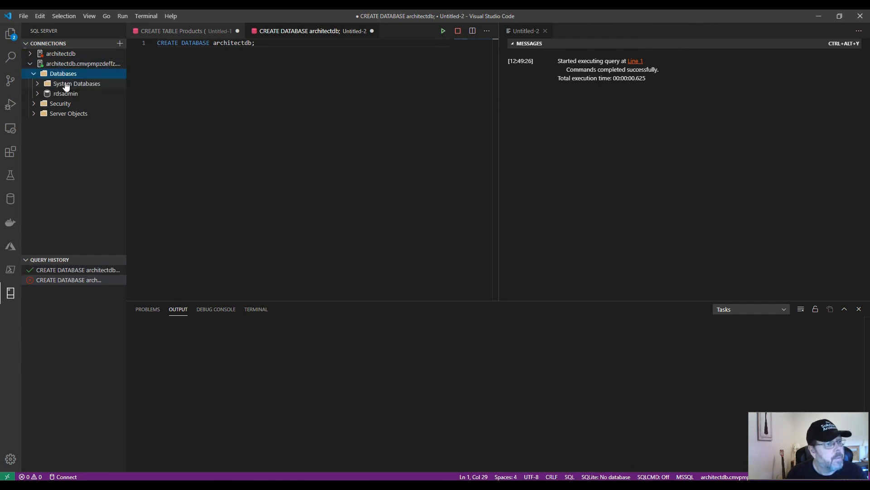
pyautogui.click(64, 94)
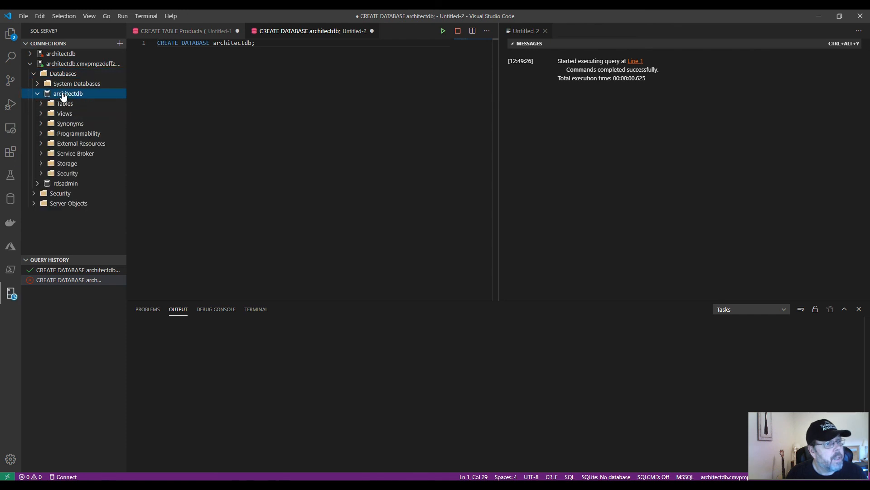
# Replace the CREATE DATABASE statement in the second query with the CREATE TABLE Products statement copied from the first query.
pyautogui.click(191, 30)
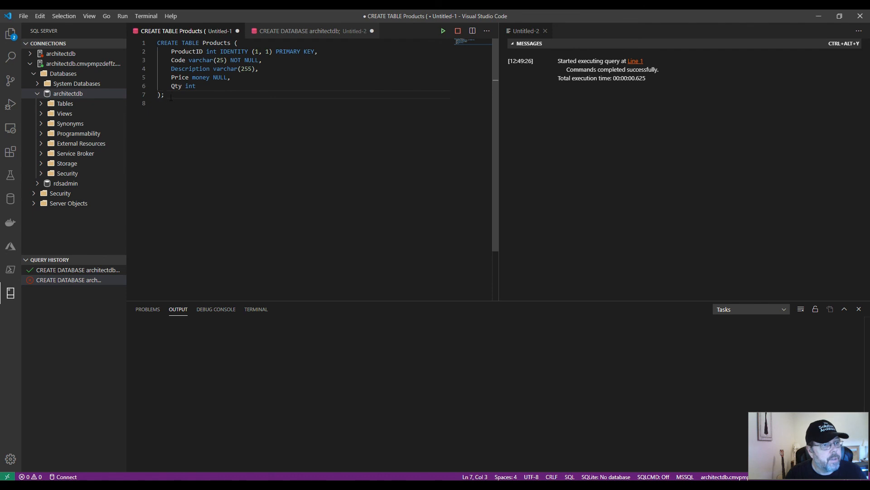
pyautogui.moveTo(171, 97); pyautogui.dragTo(150, 38)
pyautogui.hotkey('ctrl', 'c')
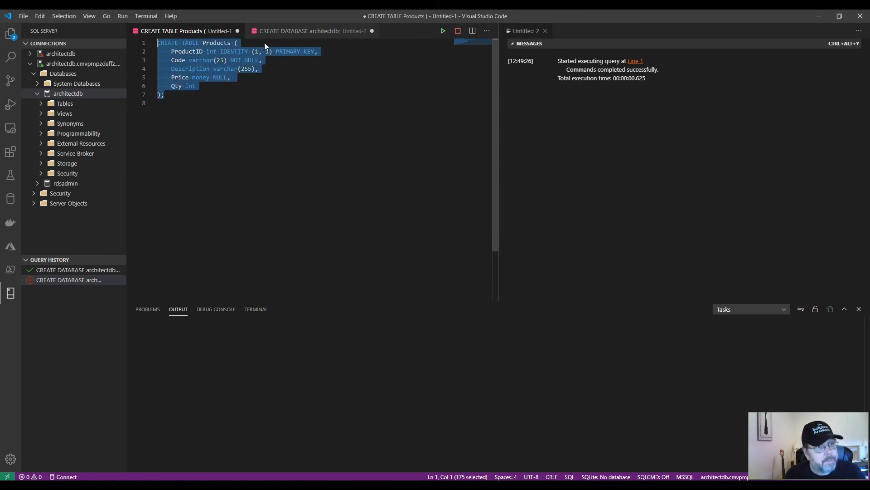
pyautogui.click(285, 31)
pyautogui.moveTo(274, 44); pyautogui.dragTo(143, 41)
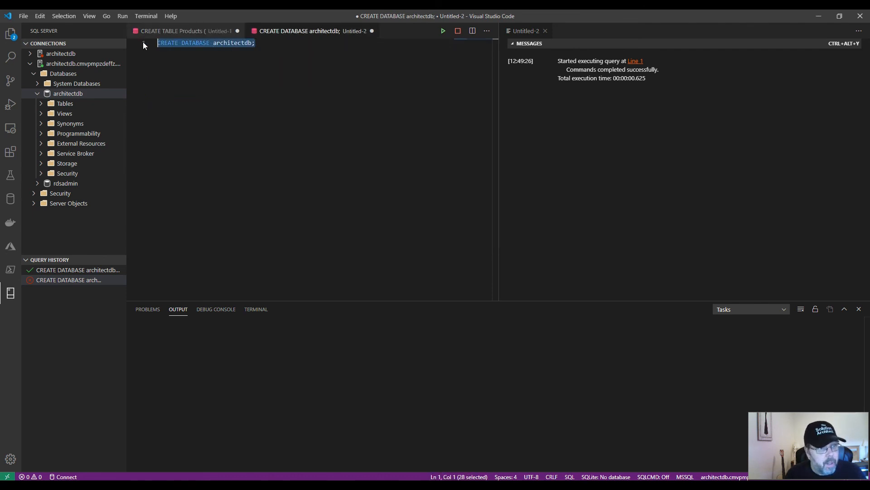
pyautogui.hotkey('ctrl', 'v')
pyautogui.hotkey('ctrl', 'Home')
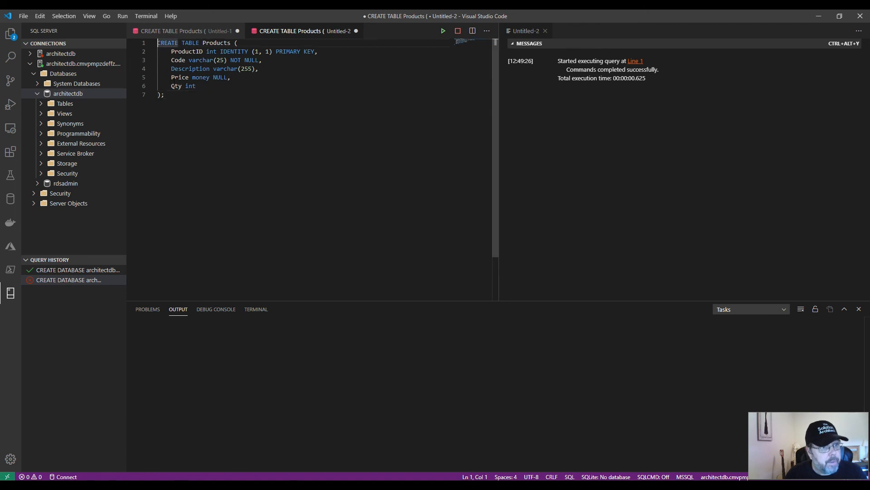
# Add USE architectdb; on its own line above the CREATE TABLE Products statement and run the query.
pyautogui.press('Return')
pyautogui.press('Return')
pyautogui.press('Up')
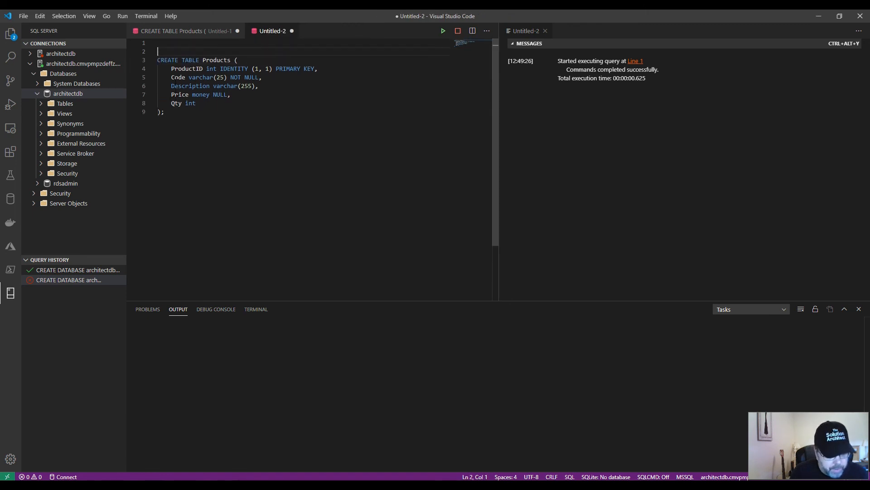
pyautogui.write('USE architectdb')
pyautogui.press('Down')
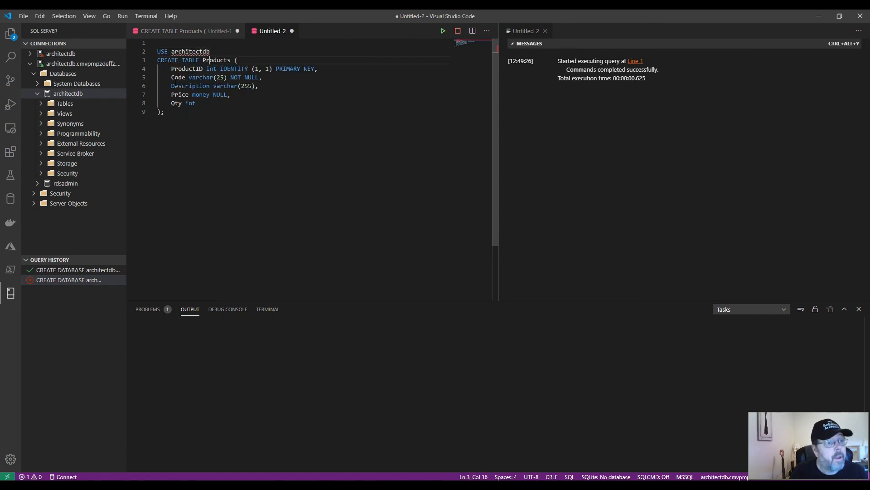
pyautogui.press('Up')
pyautogui.write(';')
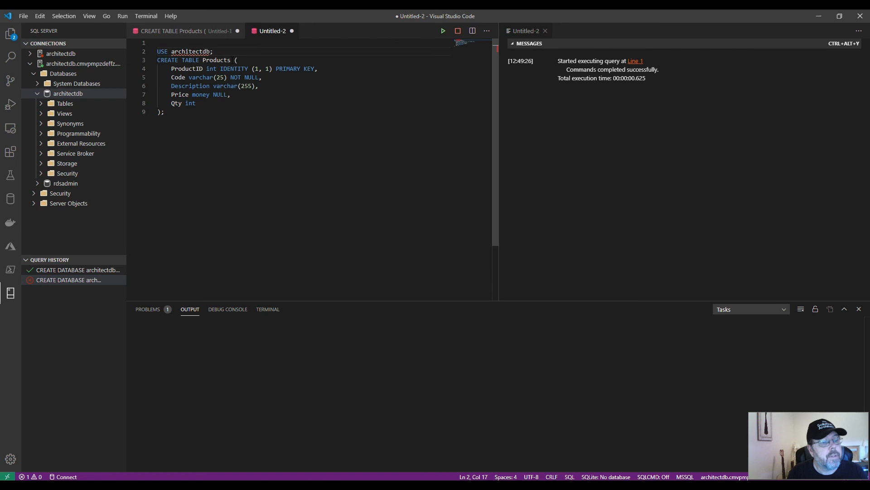
pyautogui.click(444, 32)
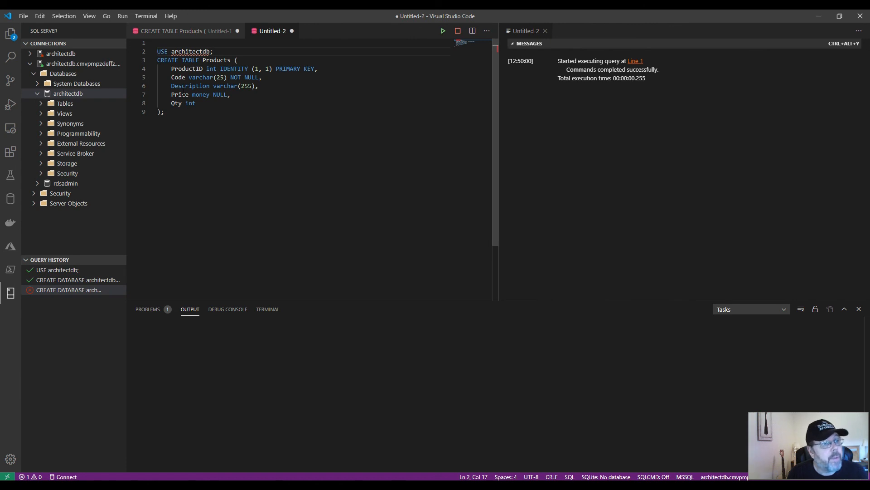
# Refresh the architectdb database and expand its tables to inspect the columns of dbo.Products.
pyautogui.rightClick(68, 93)
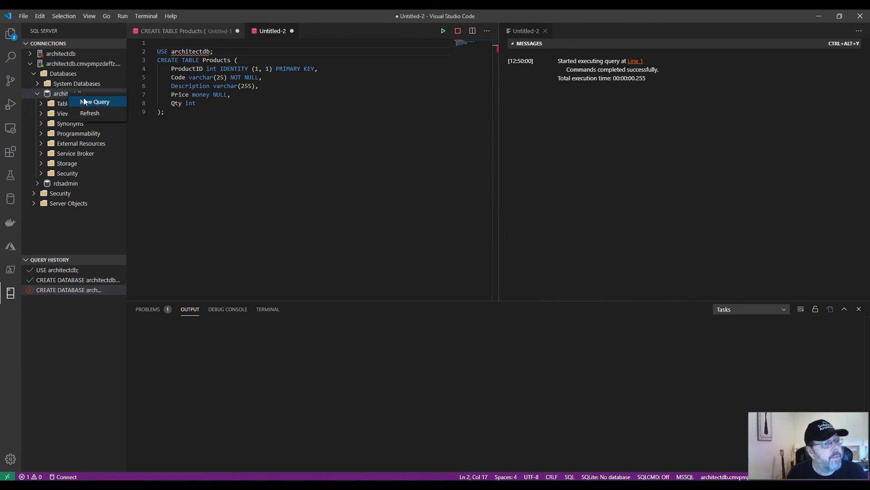
pyautogui.click(90, 112)
pyautogui.click(43, 105)
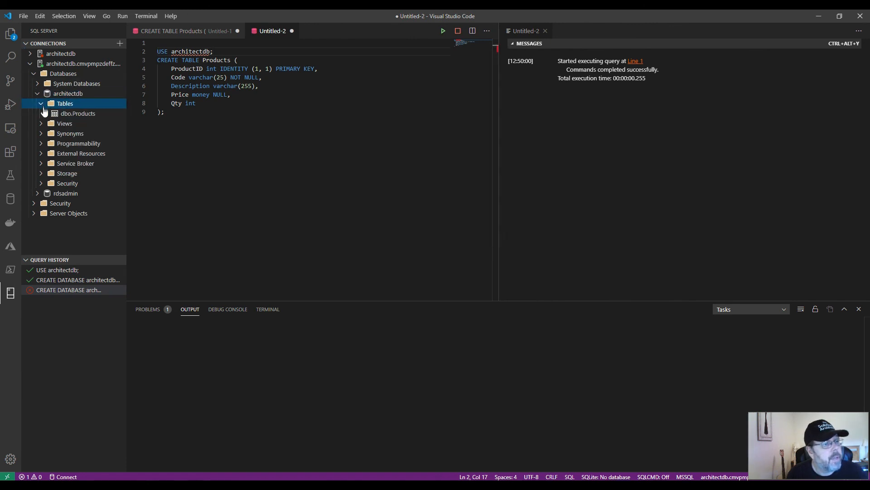
pyautogui.click(85, 114)
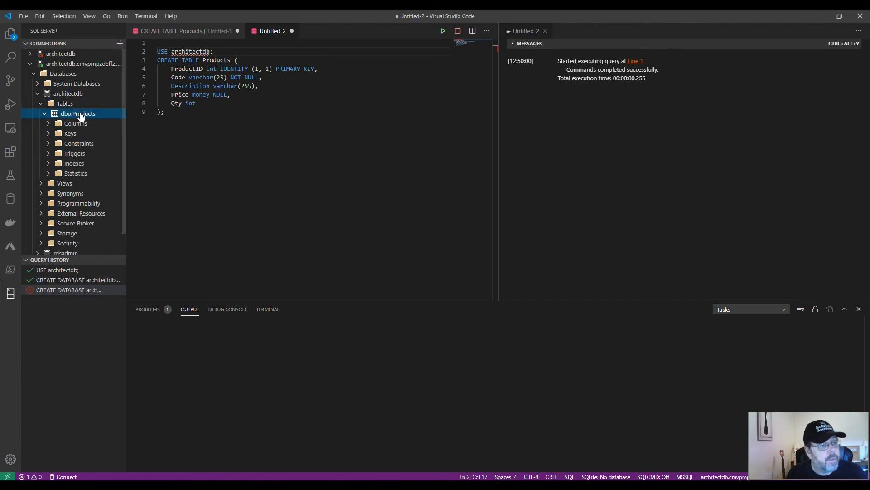
pyautogui.click(52, 124)
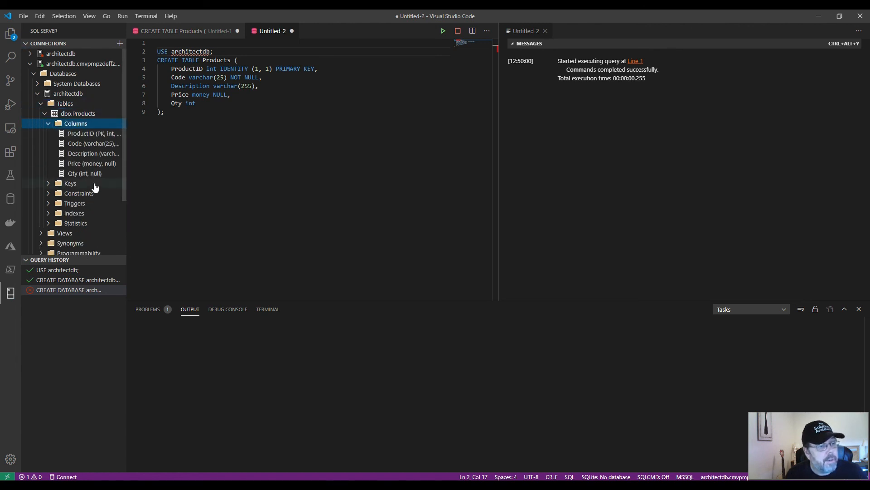